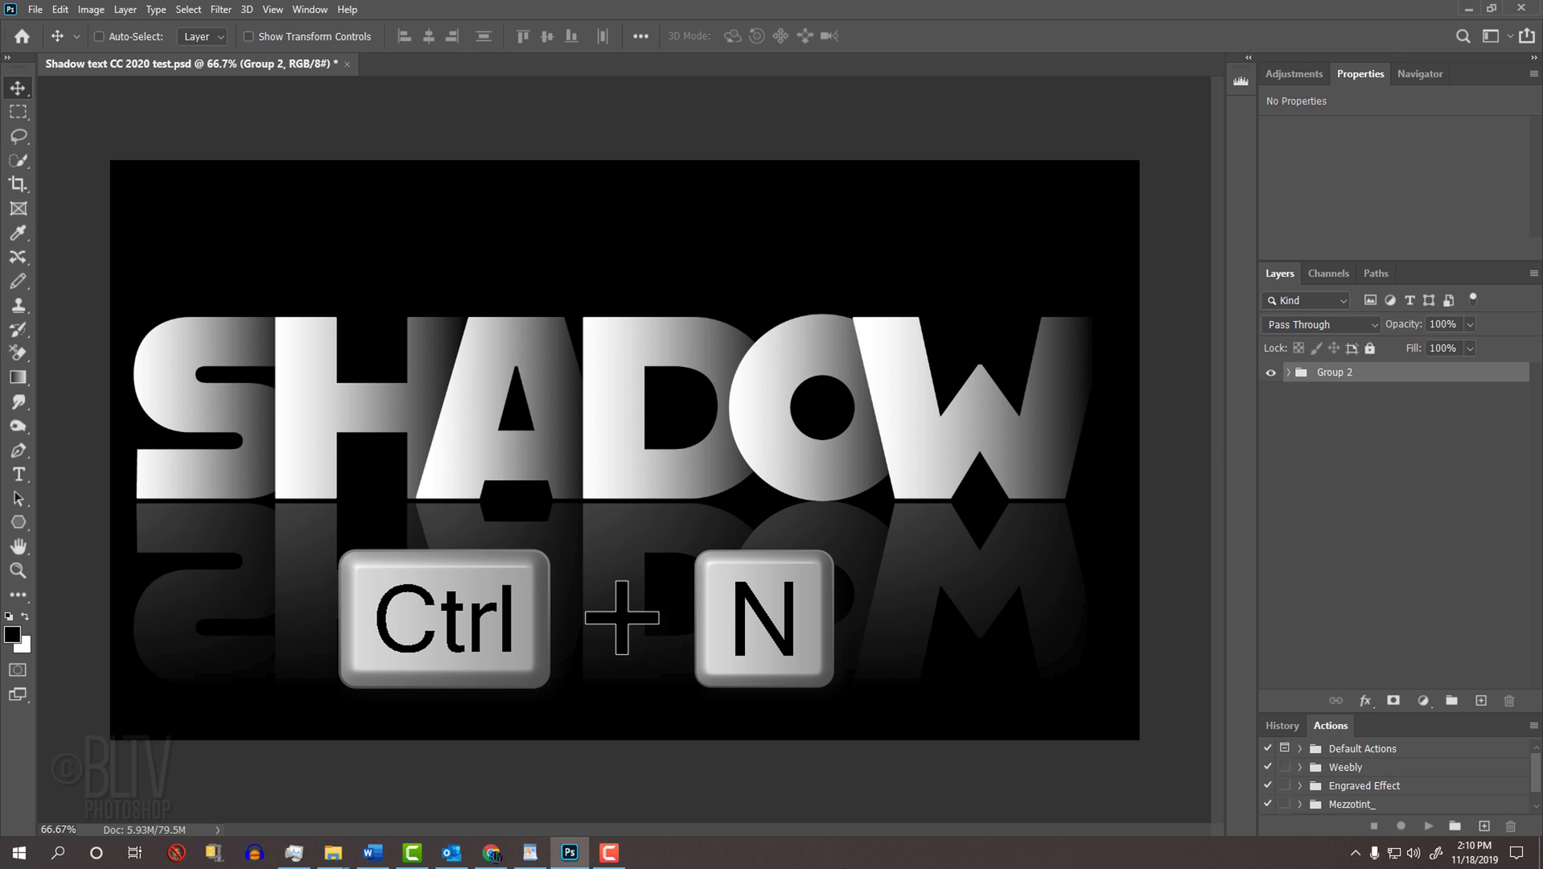
- Start a new 1920 × 1080 px document at 150 ppi with black background contents
{"action": "key", "text": "ctrl+n"}
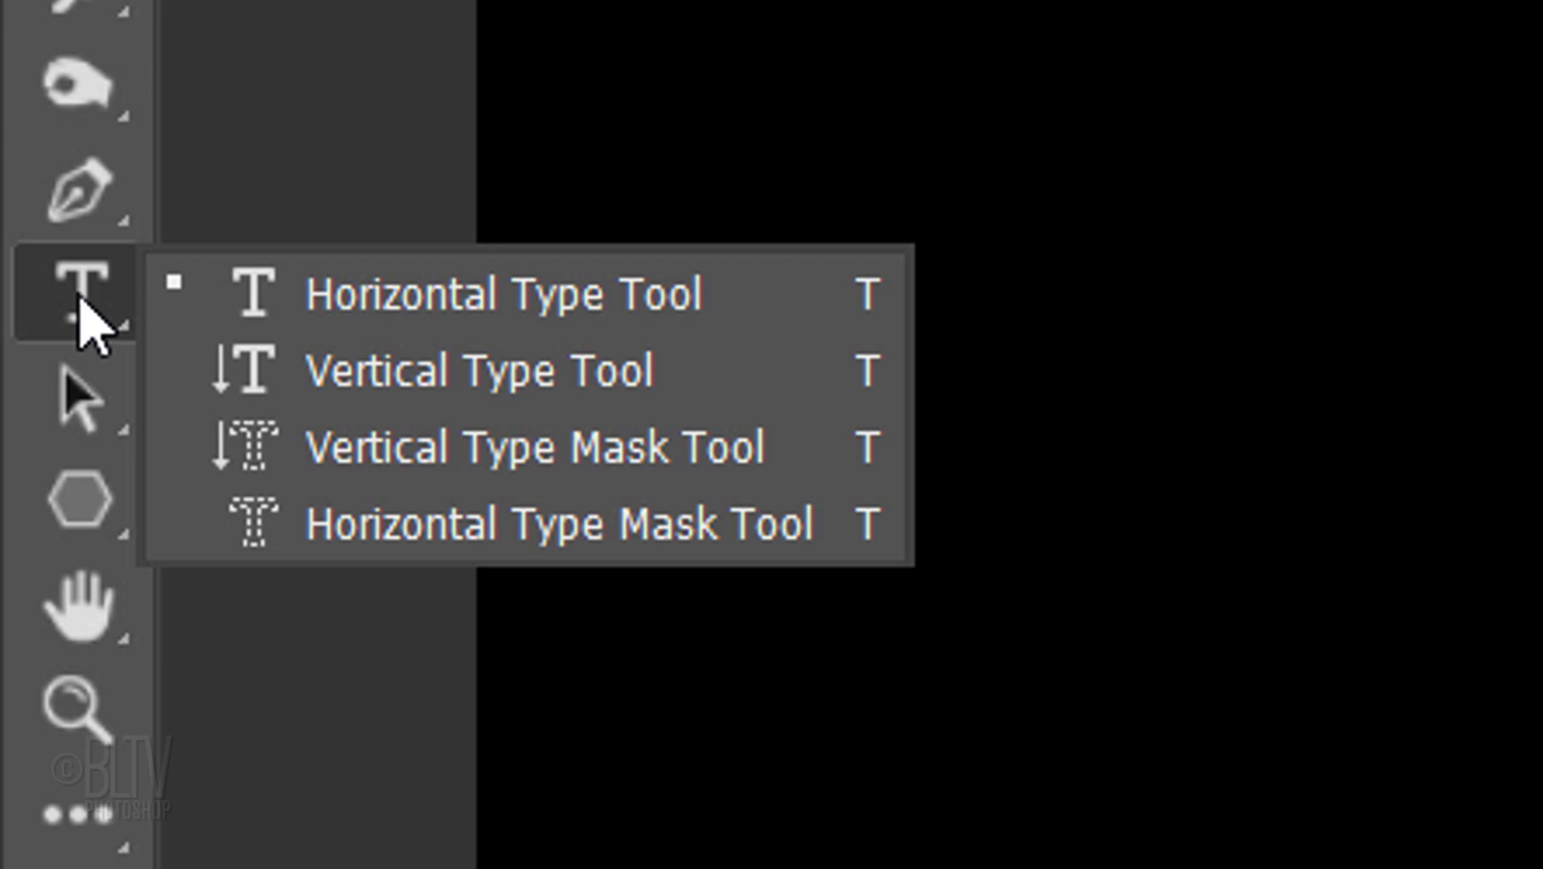
- Type a white letter S in Alfarn at 180 pt on the black canvas
{"action": "left_click", "coordinate": [469, 312]}
{"action": "left_click", "coordinate": [743, 102]}
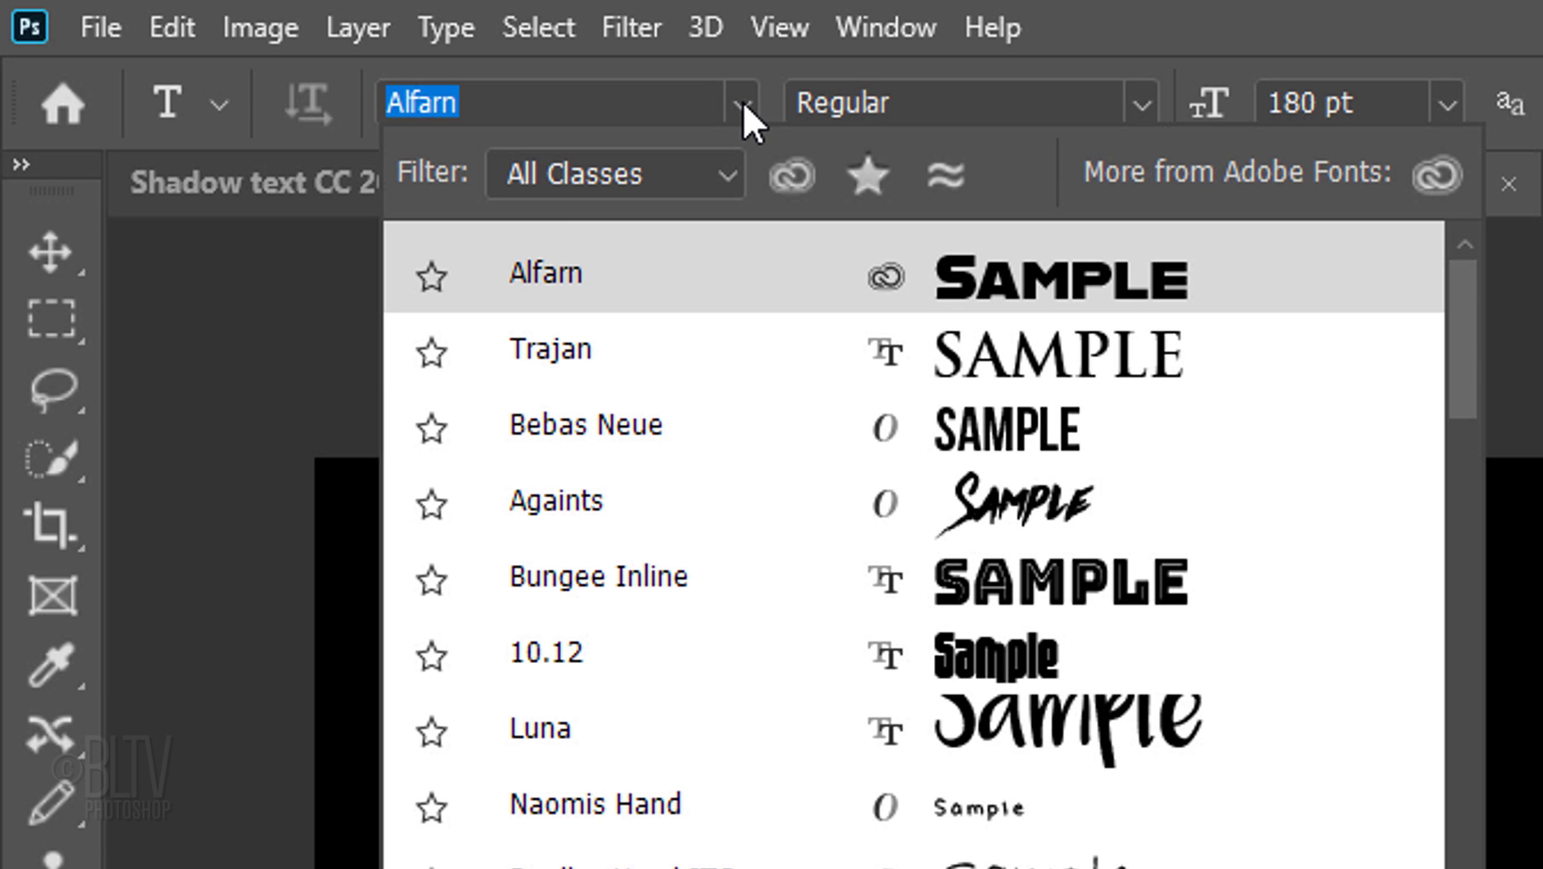
{"action": "left_click", "coordinate": [741, 103]}
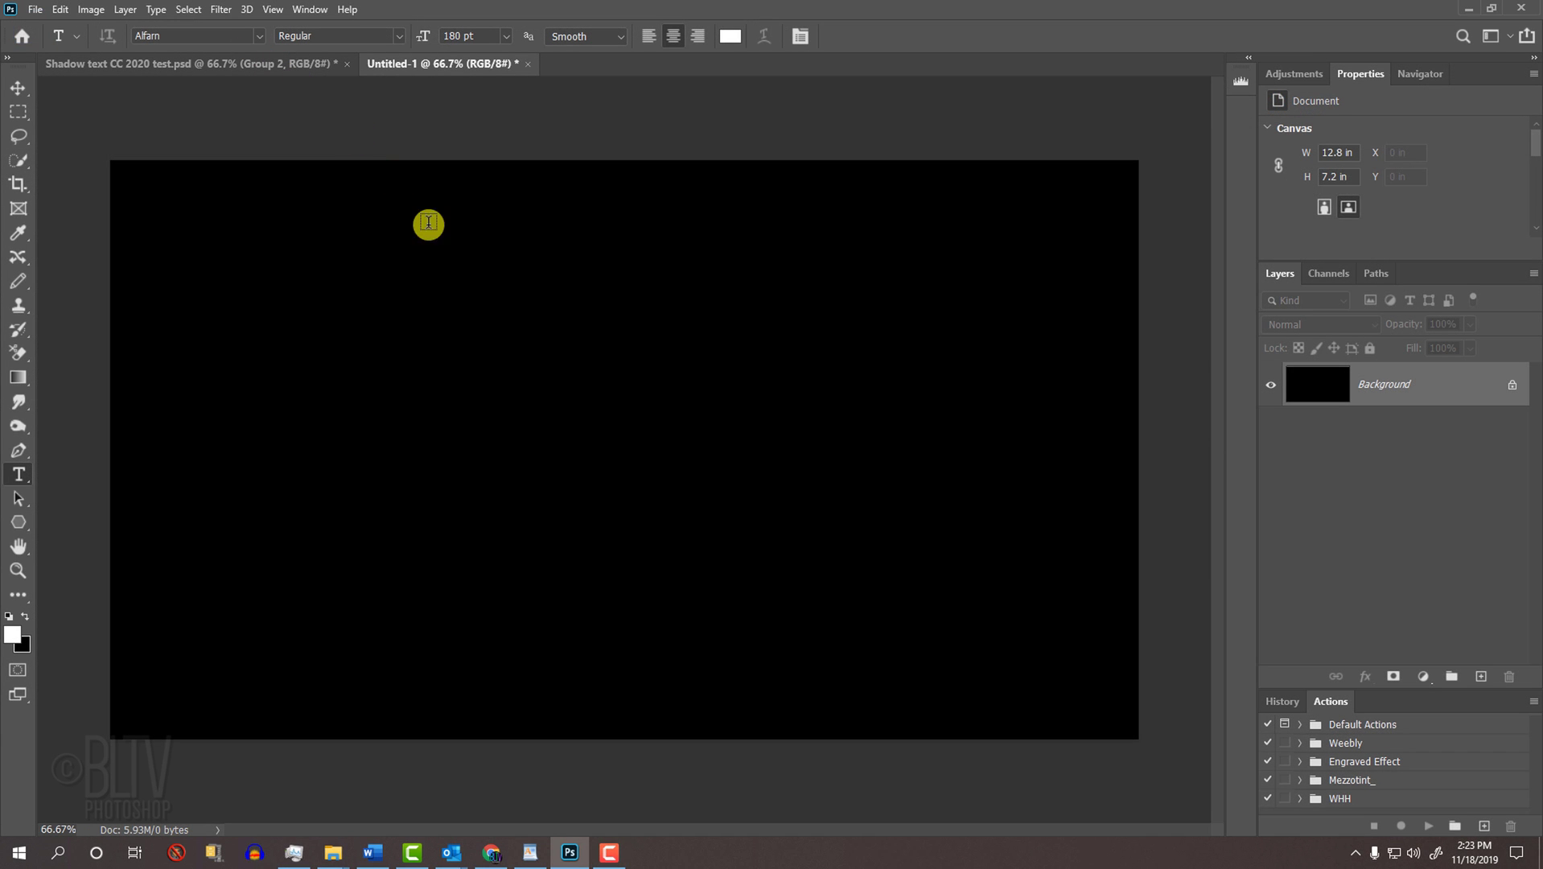
{"action": "left_click", "coordinate": [631, 467]}
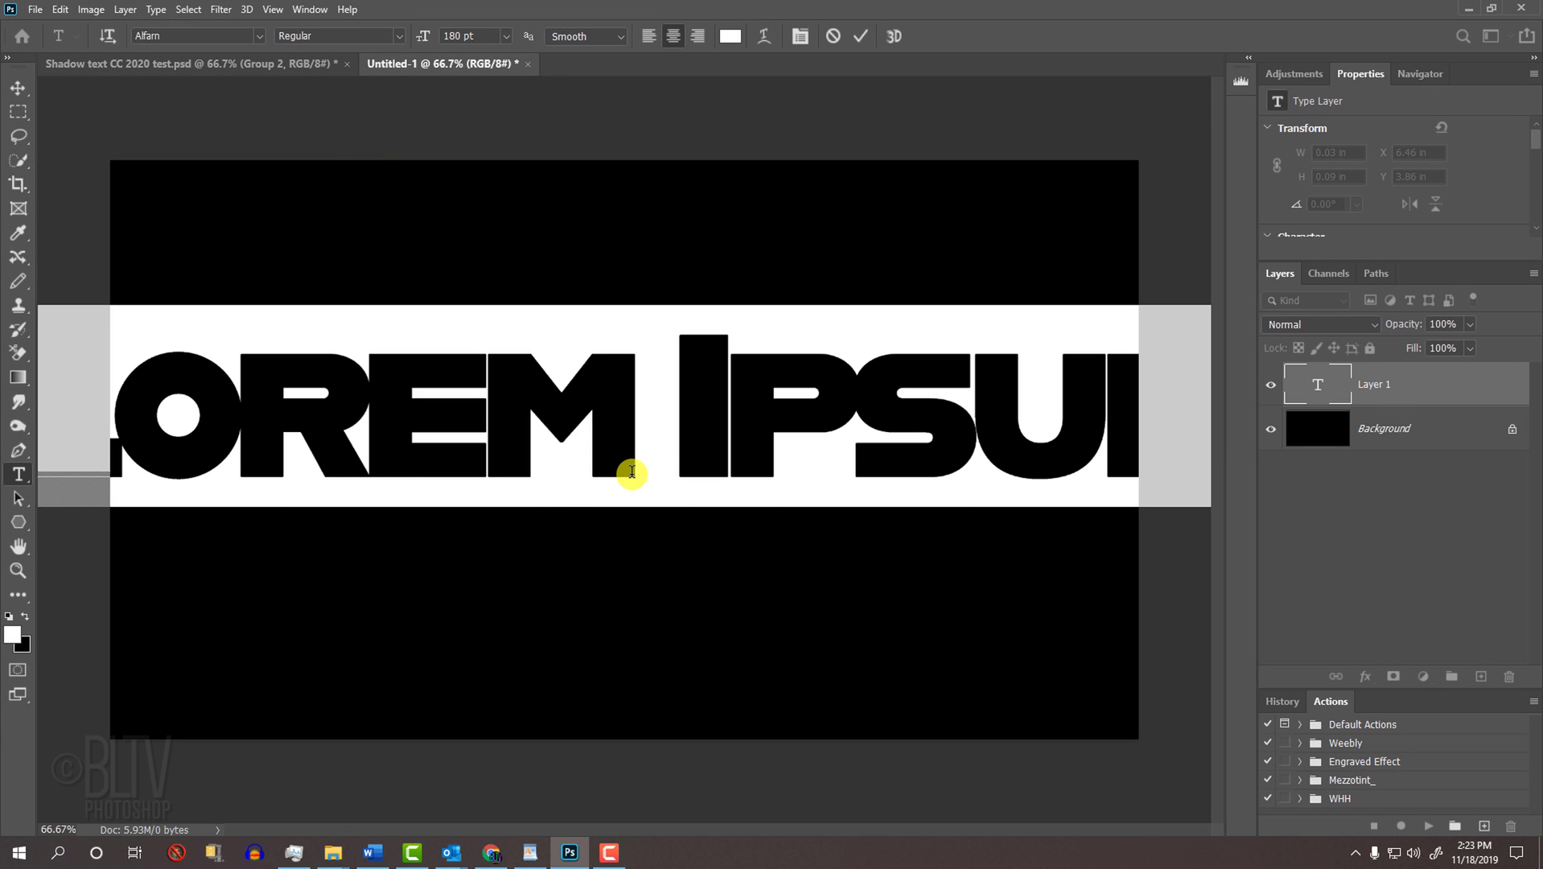
{"action": "type", "text": "S"}
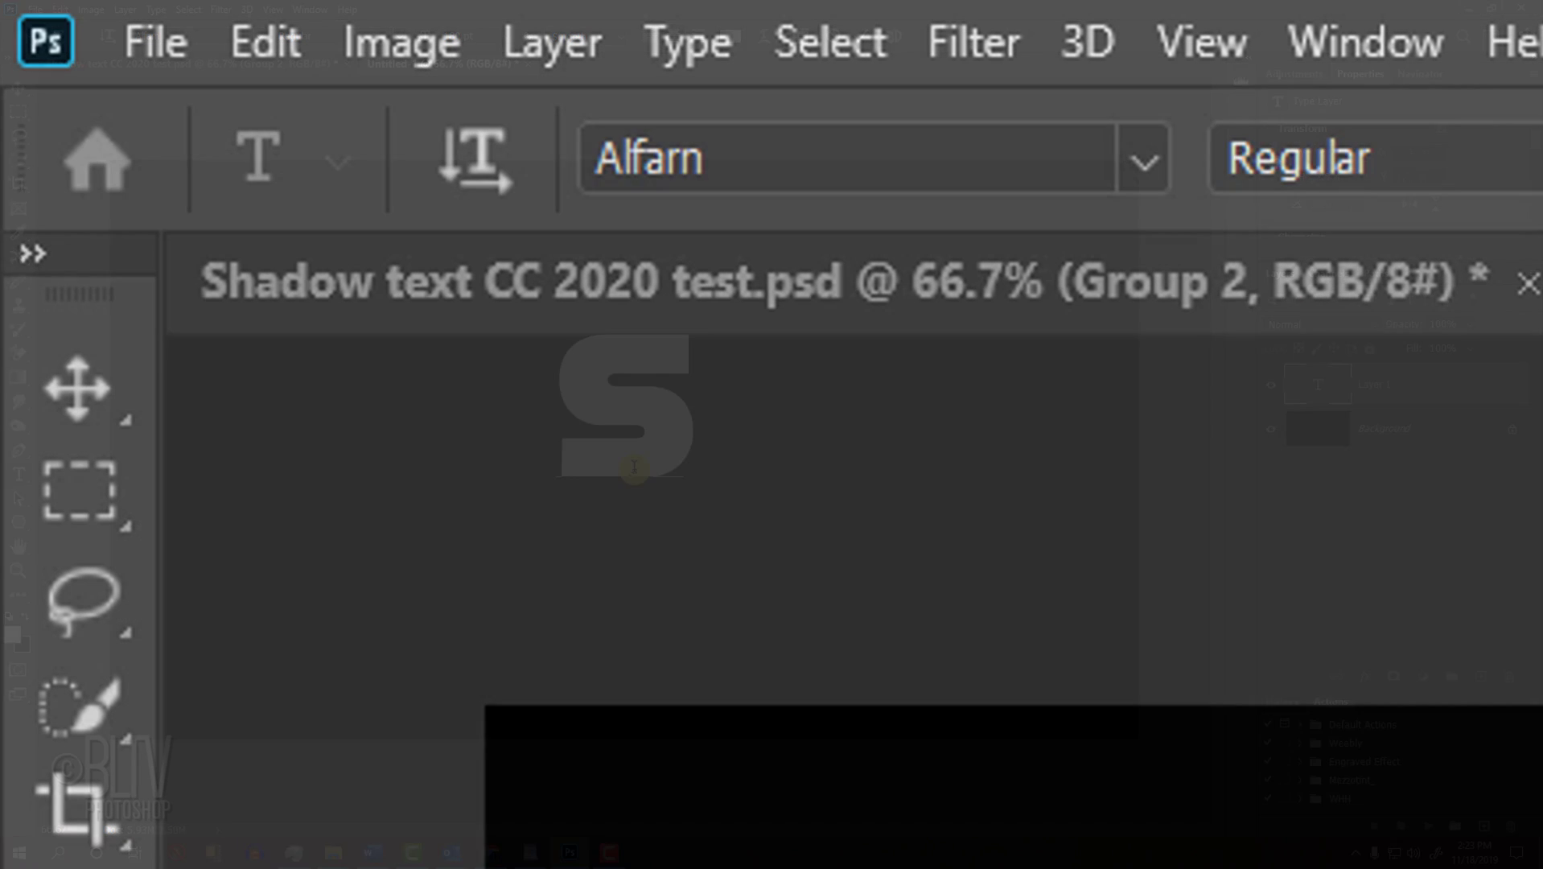
- Move the S further right and duplicate its layer five times (S copy to S copy 5)
{"action": "left_click", "coordinate": [20, 88]}
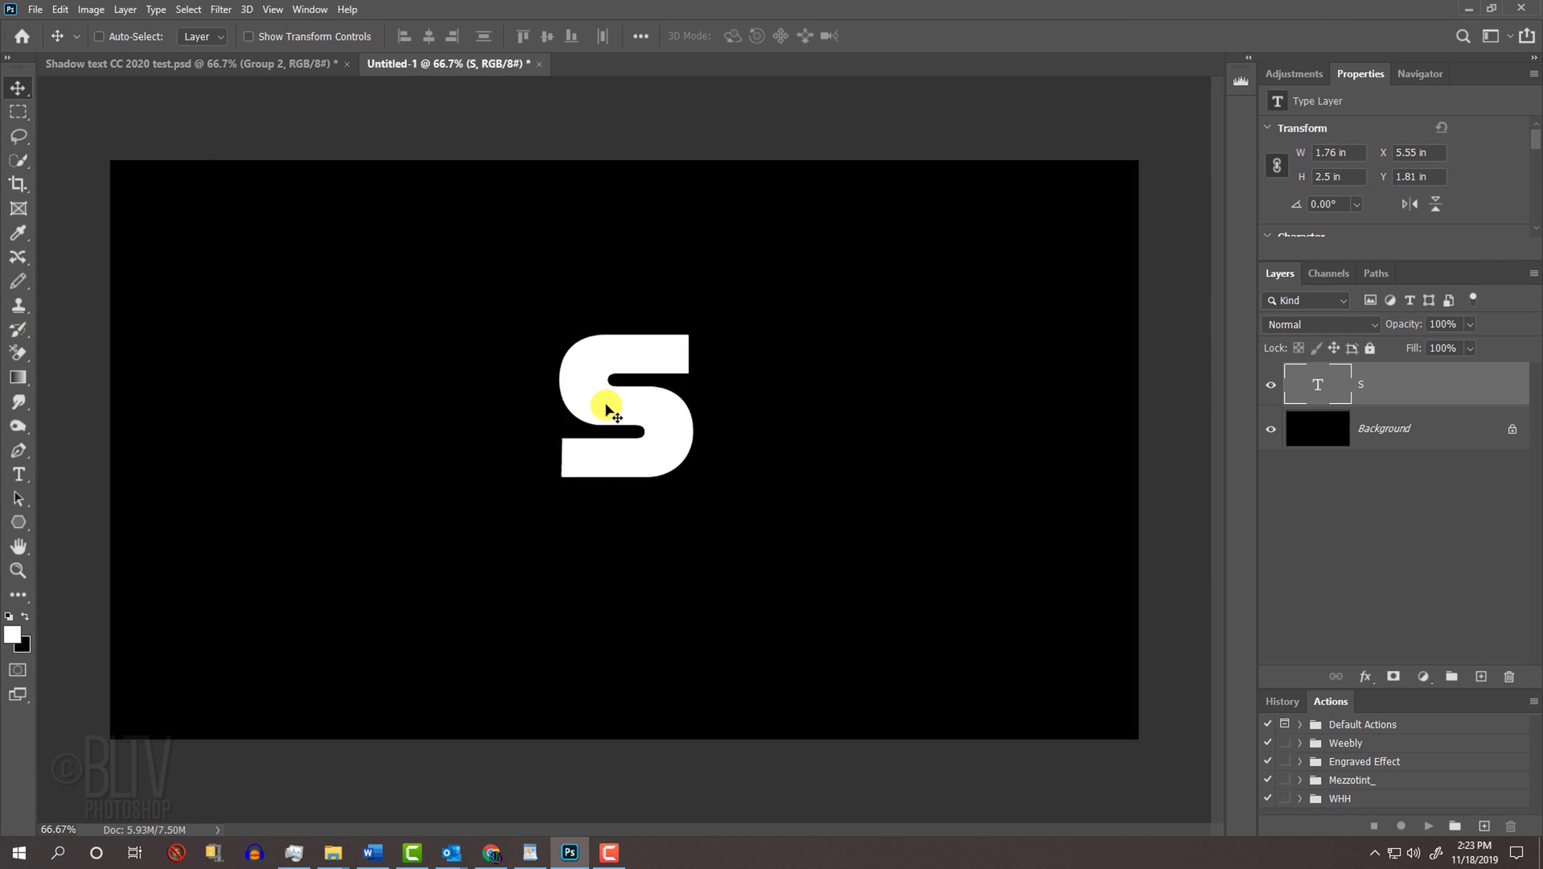
{"action": "left_click_drag", "start_coordinate": [619, 409], "coordinate": [1028, 429]}
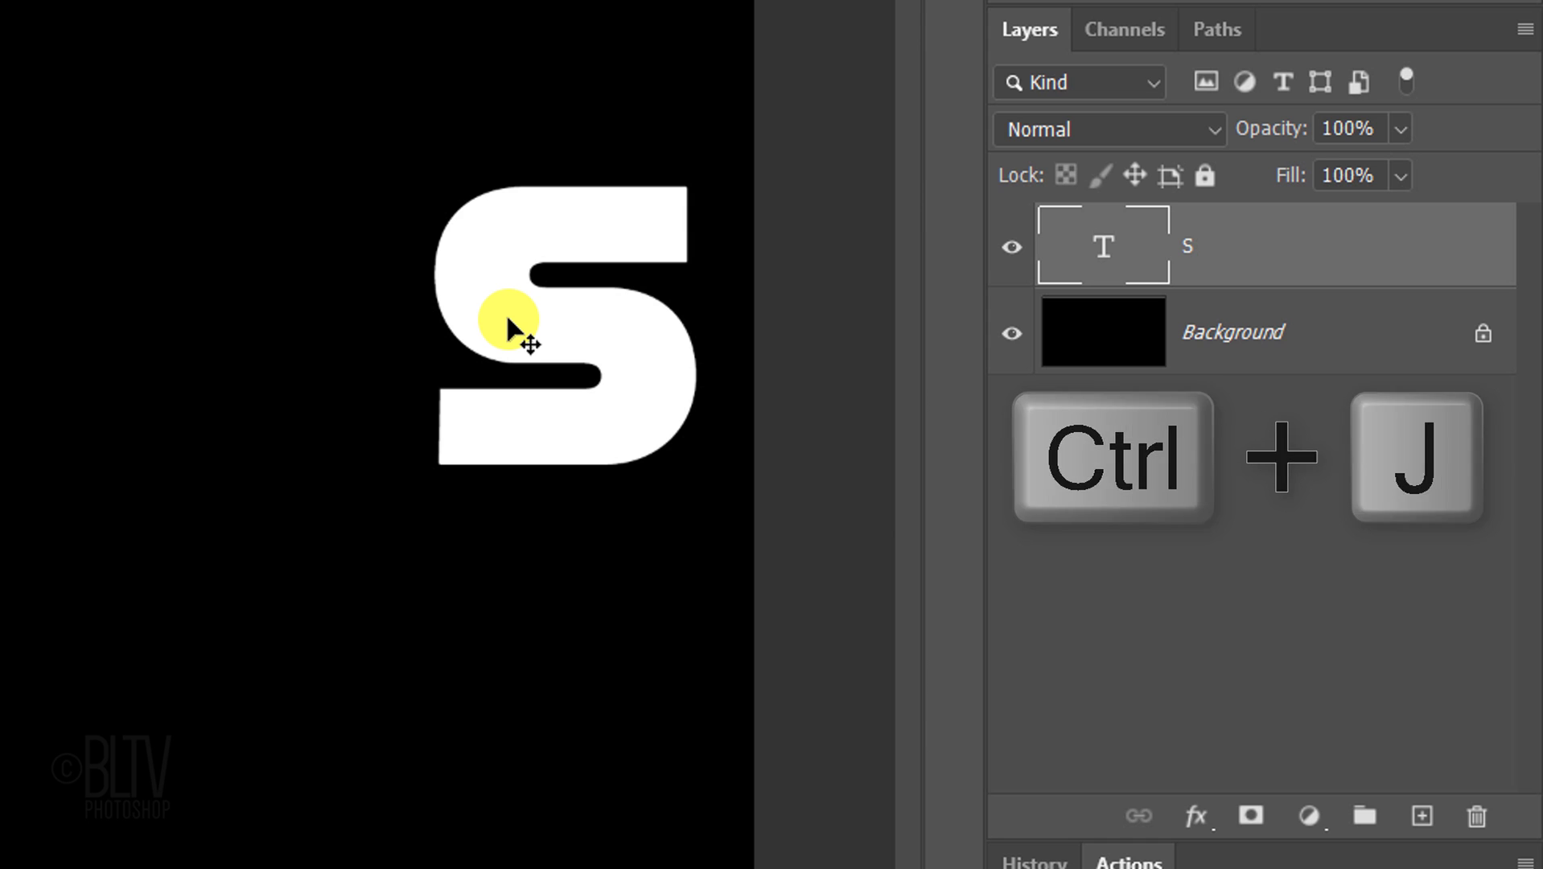
{"action": "key", "text": "ctrl+j"}
{"action": "key", "text": "ctrl+j"}
{"action": "key", "text": "ctrl+j"}
{"action": "key", "text": "ctrl+j"}
{"action": "key", "text": "ctrl+j"}
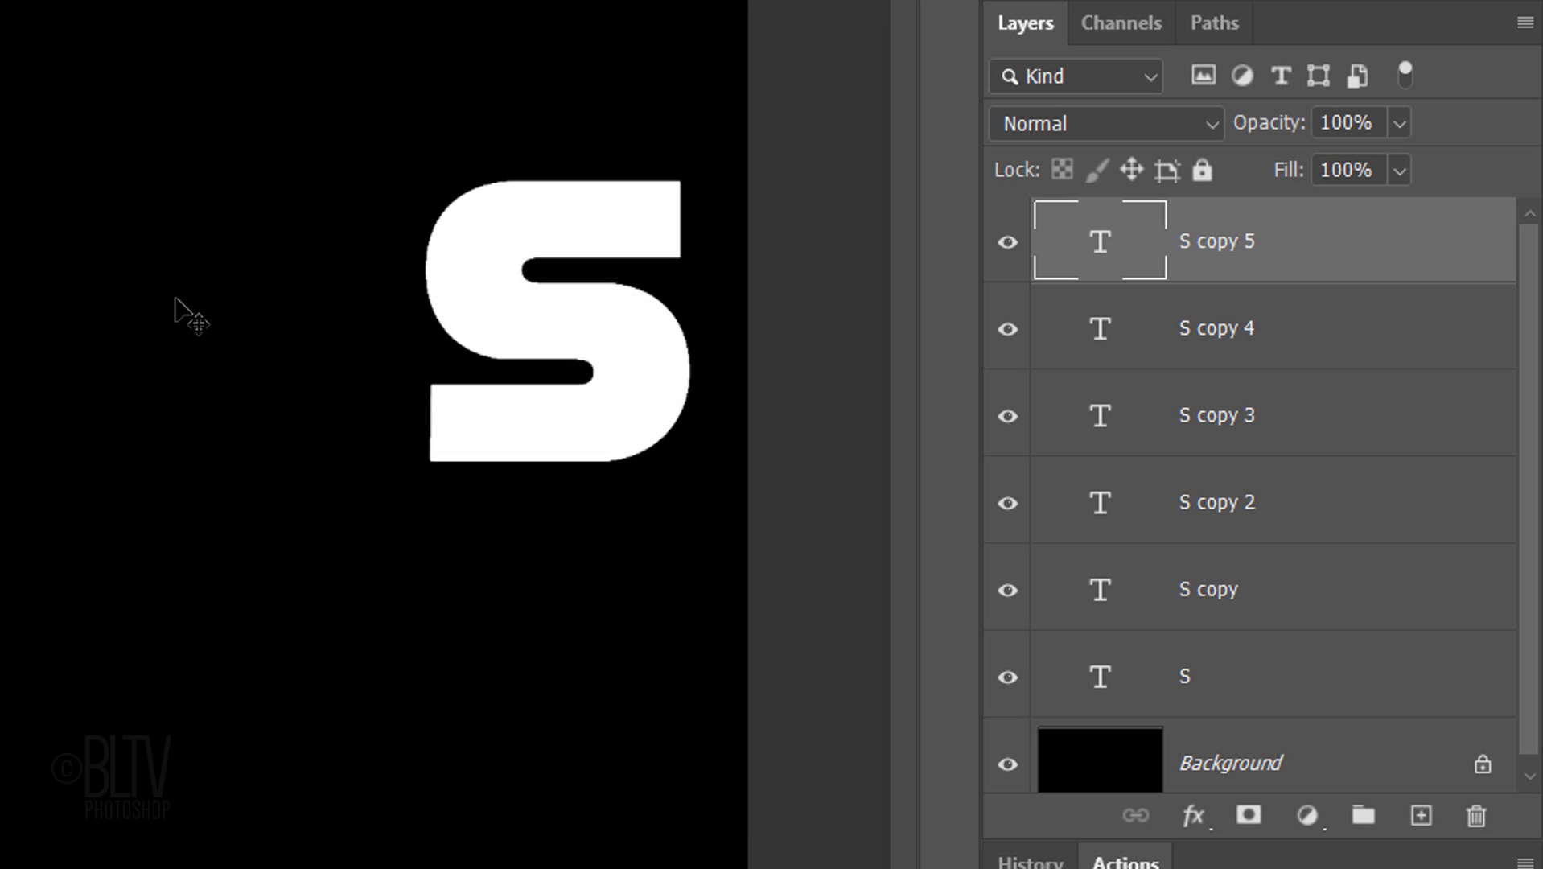
- Rename and retype the copies as H, A, D, O, W, sliding A horizontally beside SH
{"action": "double_click", "coordinate": [1212, 243]}
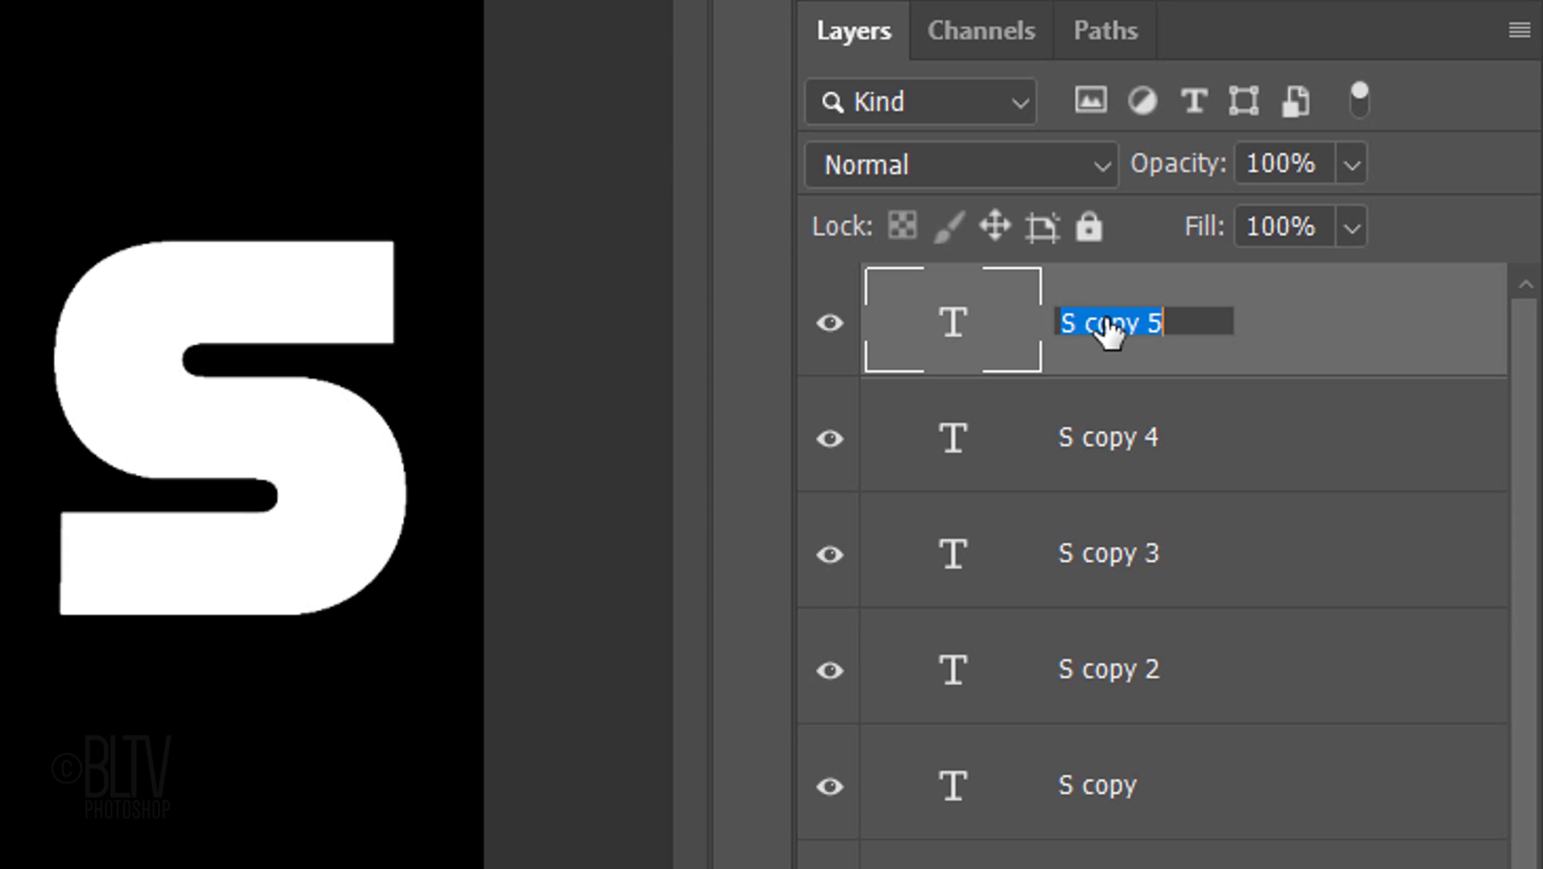
{"action": "type", "text": "S"}
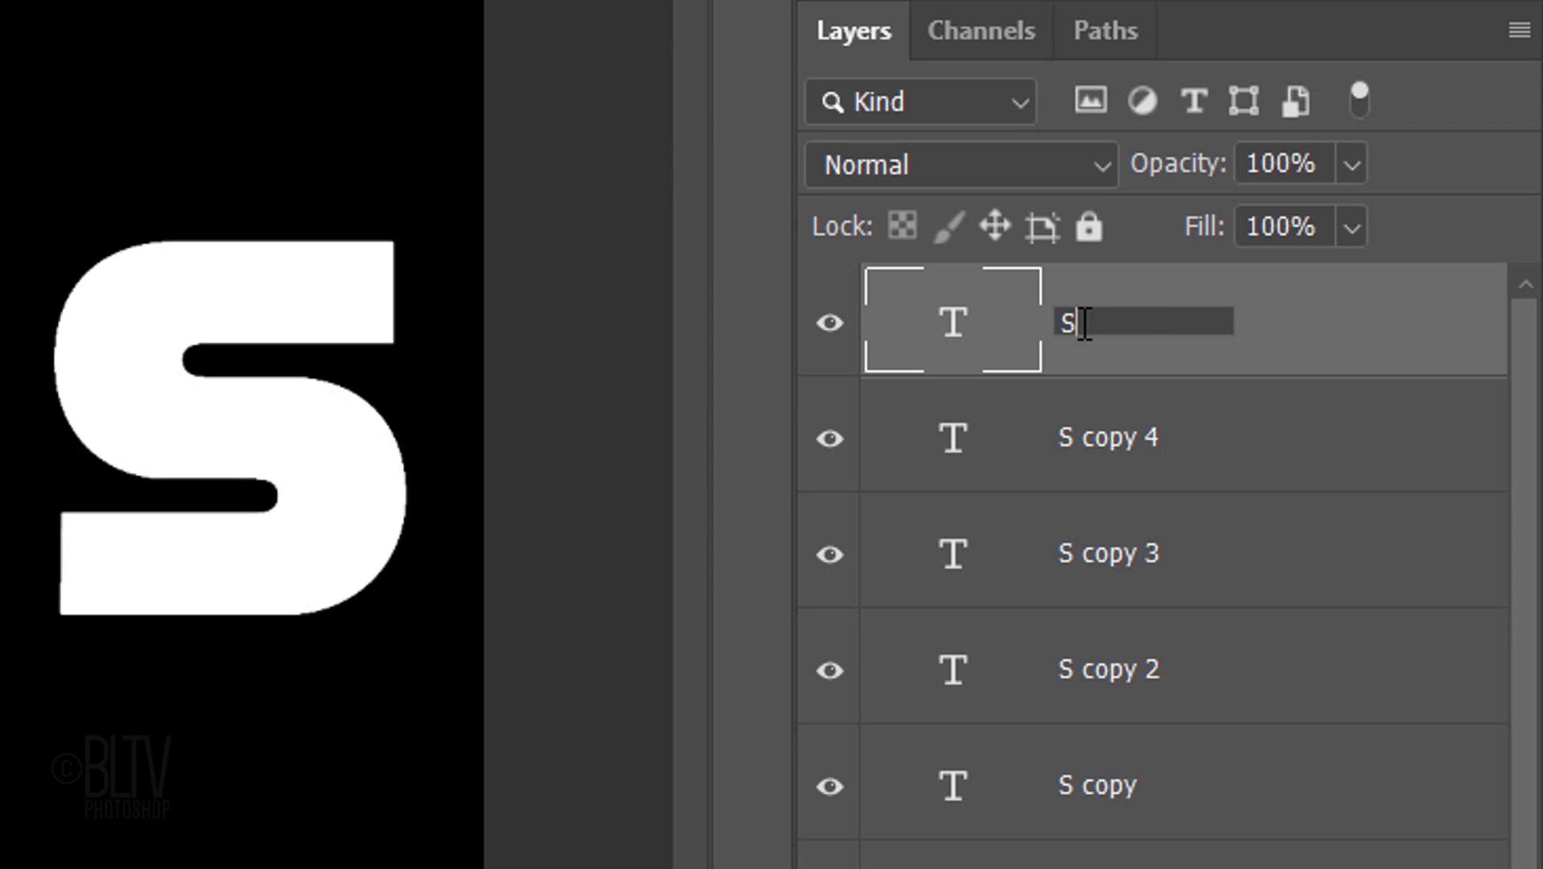
{"action": "left_click", "coordinate": [953, 446]}
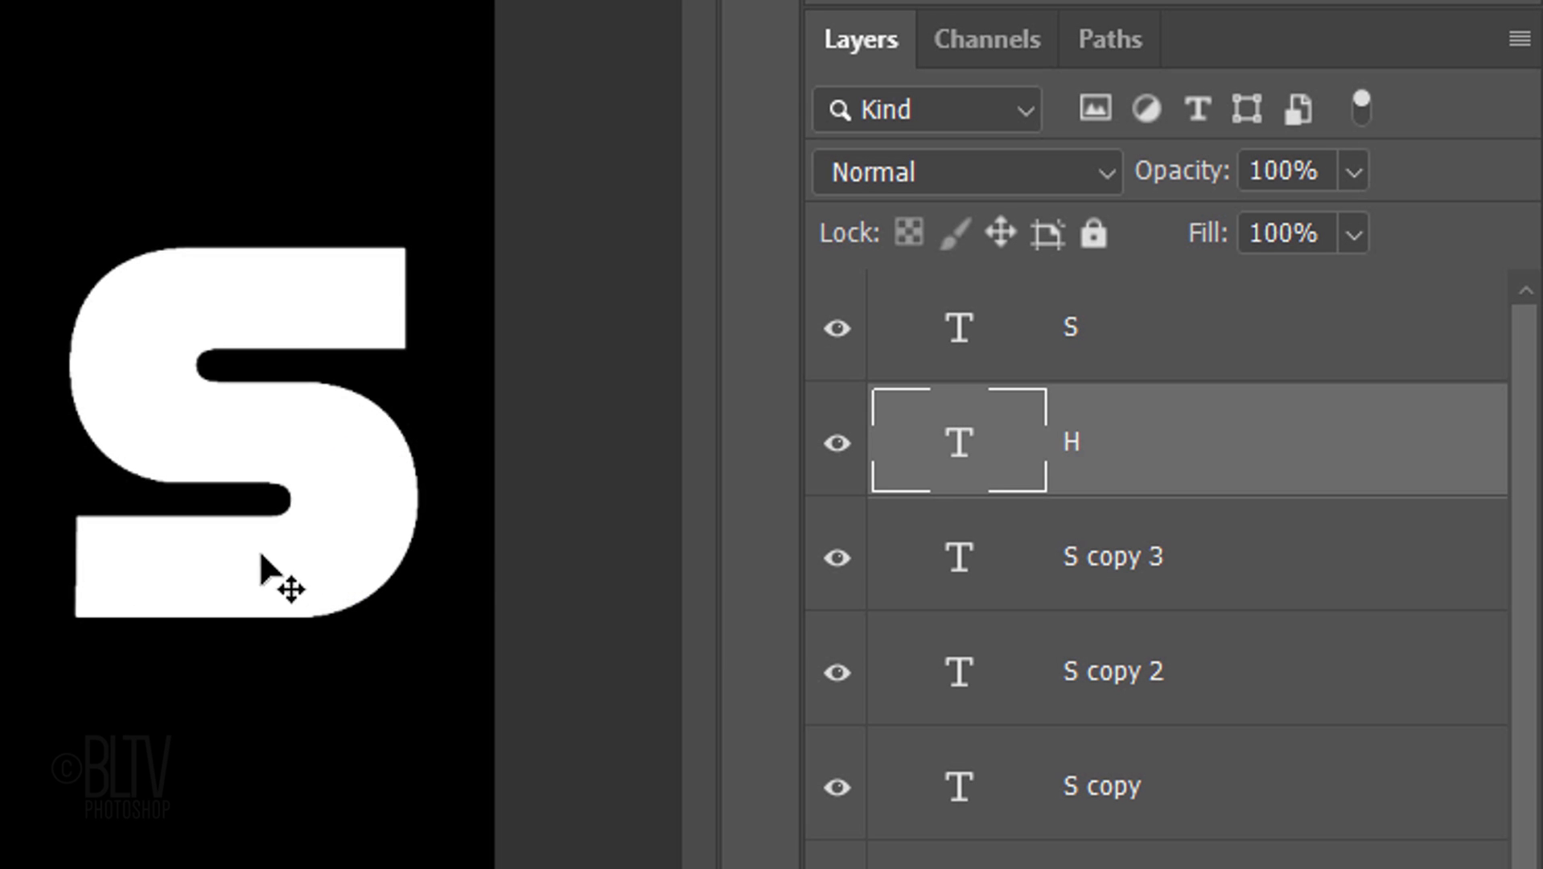
{"action": "left_click", "coordinate": [957, 555]}
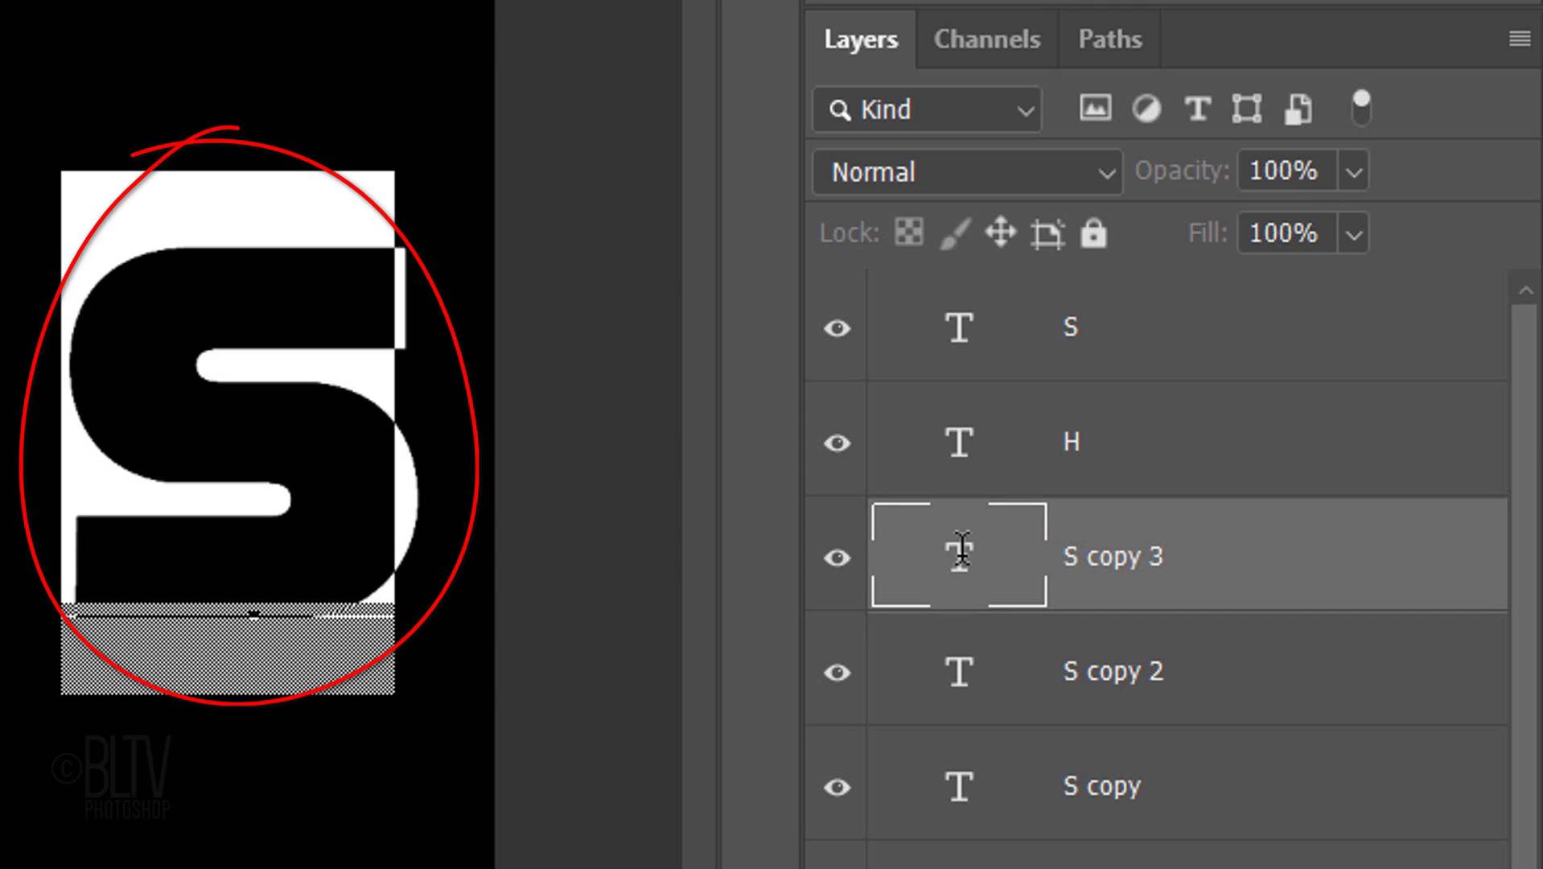
{"action": "left_click", "coordinate": [960, 555], "text": "ctrl"}
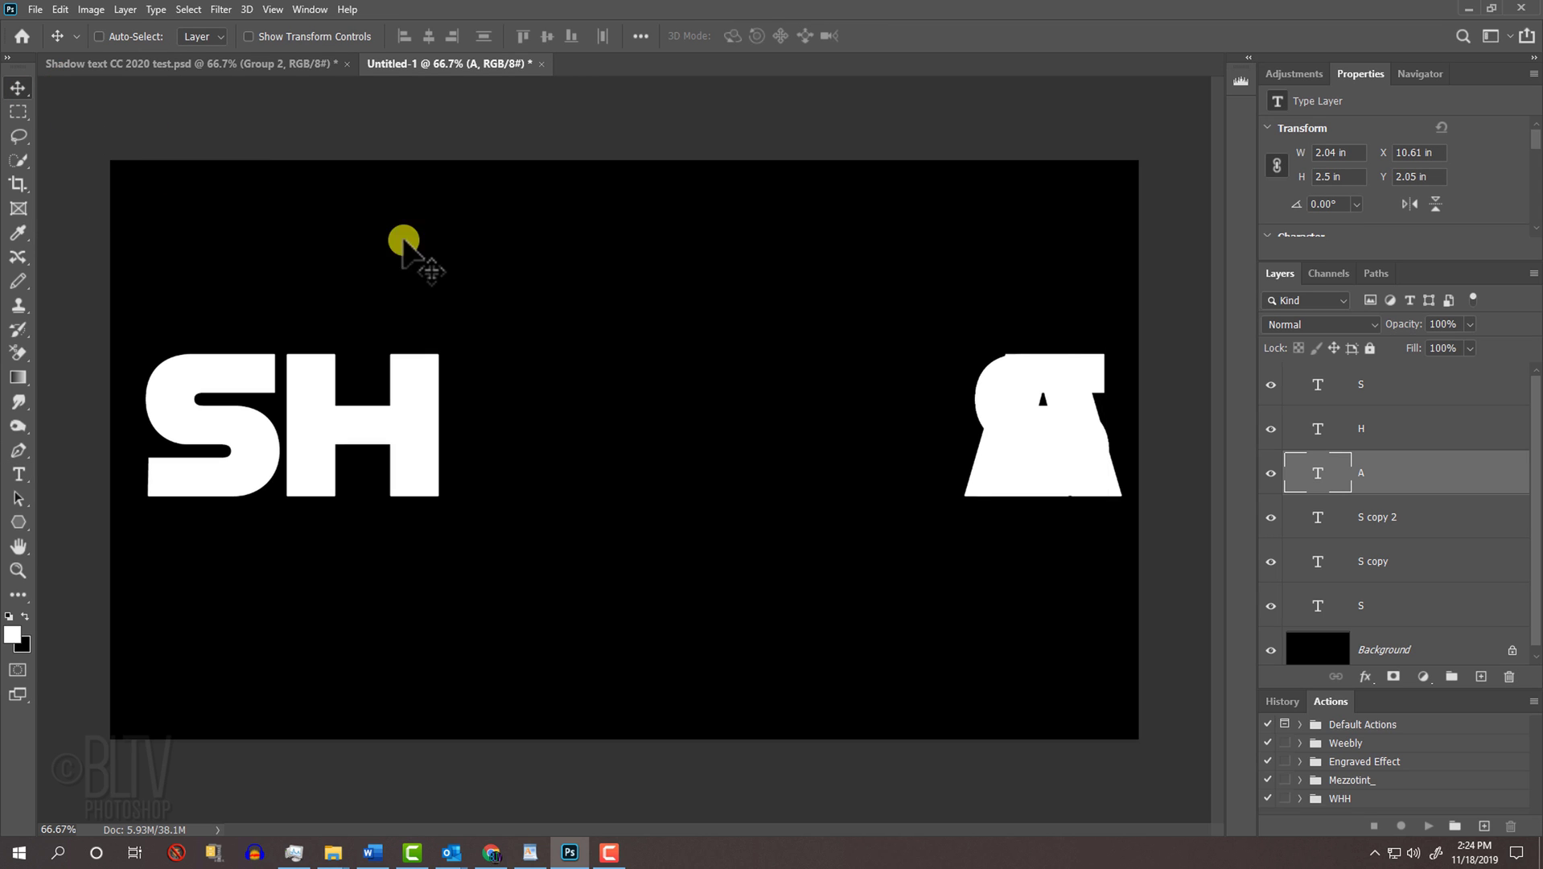
{"action": "key", "text": "shift"}
{"action": "left_click_drag", "start_coordinate": [1016, 456], "coordinate": [496, 468]}
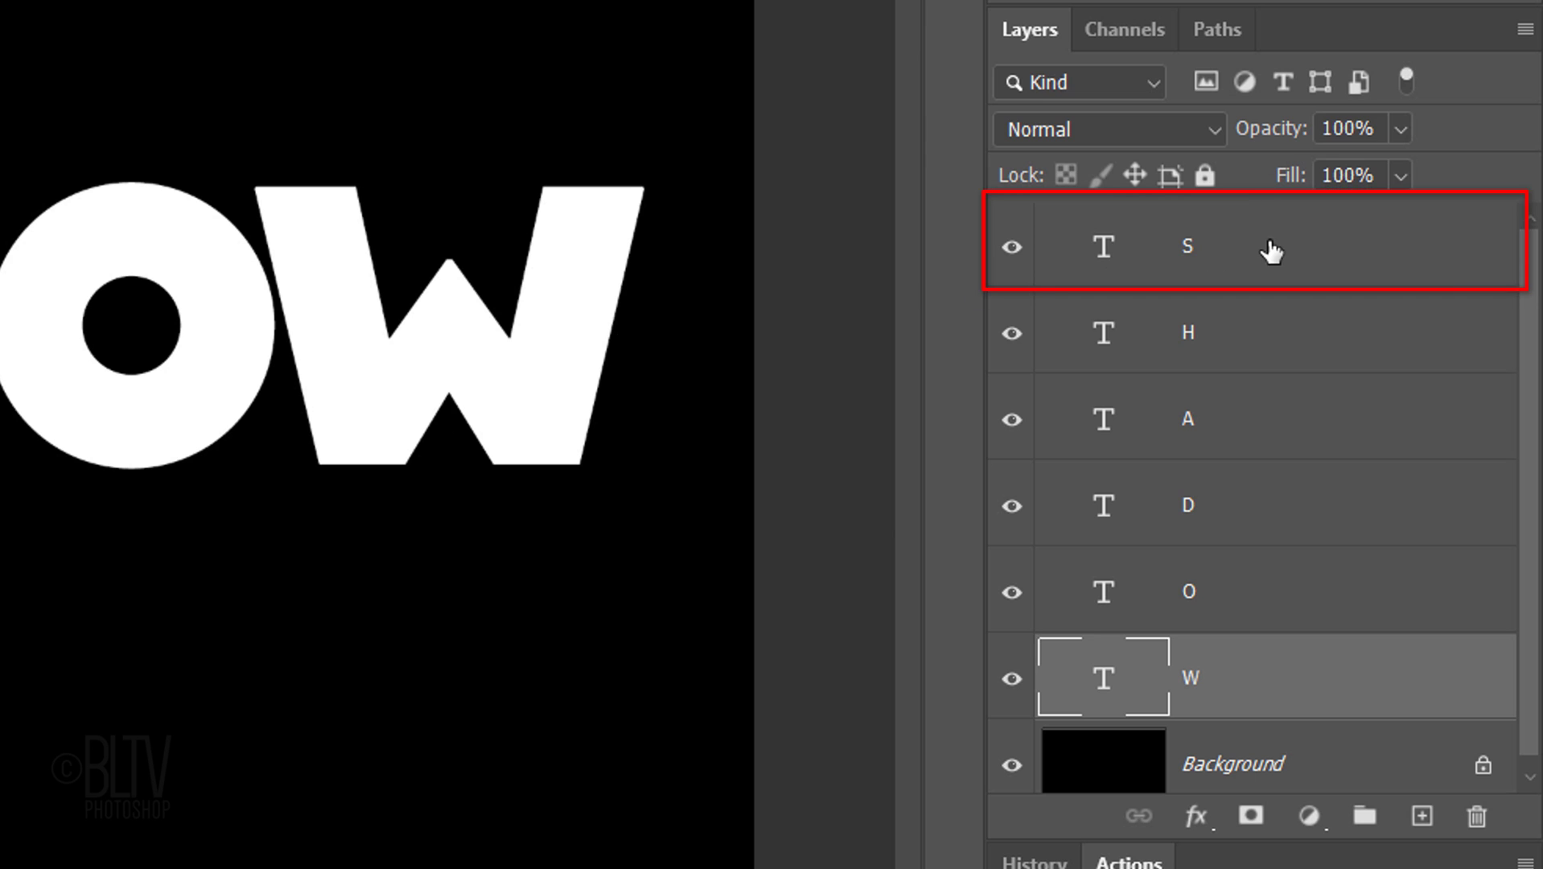
- Mask the S layer with a black-to-white gradient, then add a blank mask to H
{"action": "left_click", "coordinate": [1272, 251]}
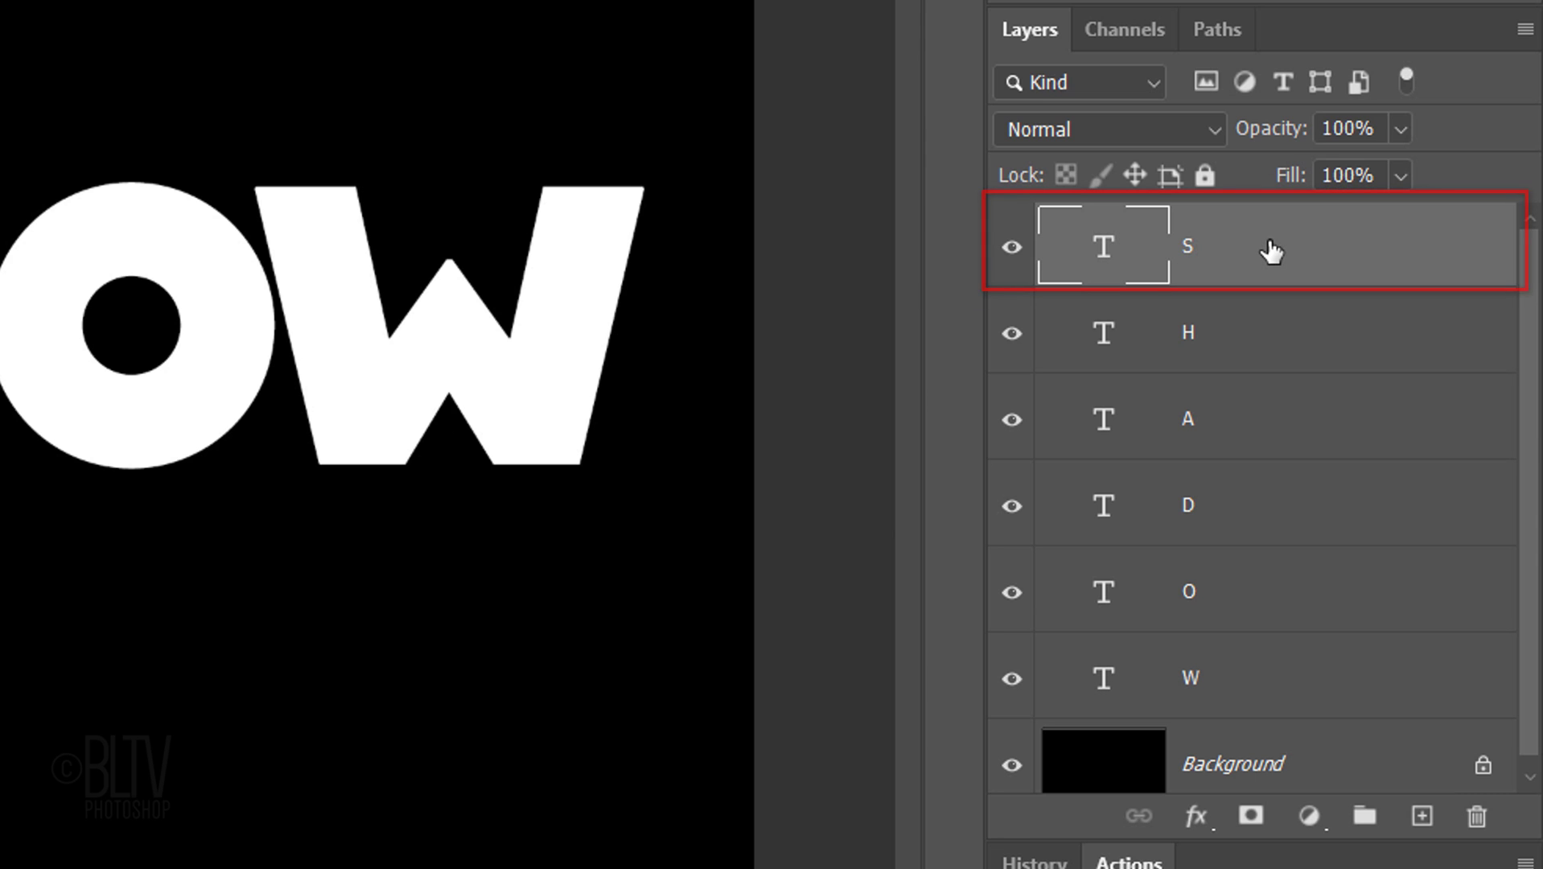
{"action": "left_click", "coordinate": [1248, 817]}
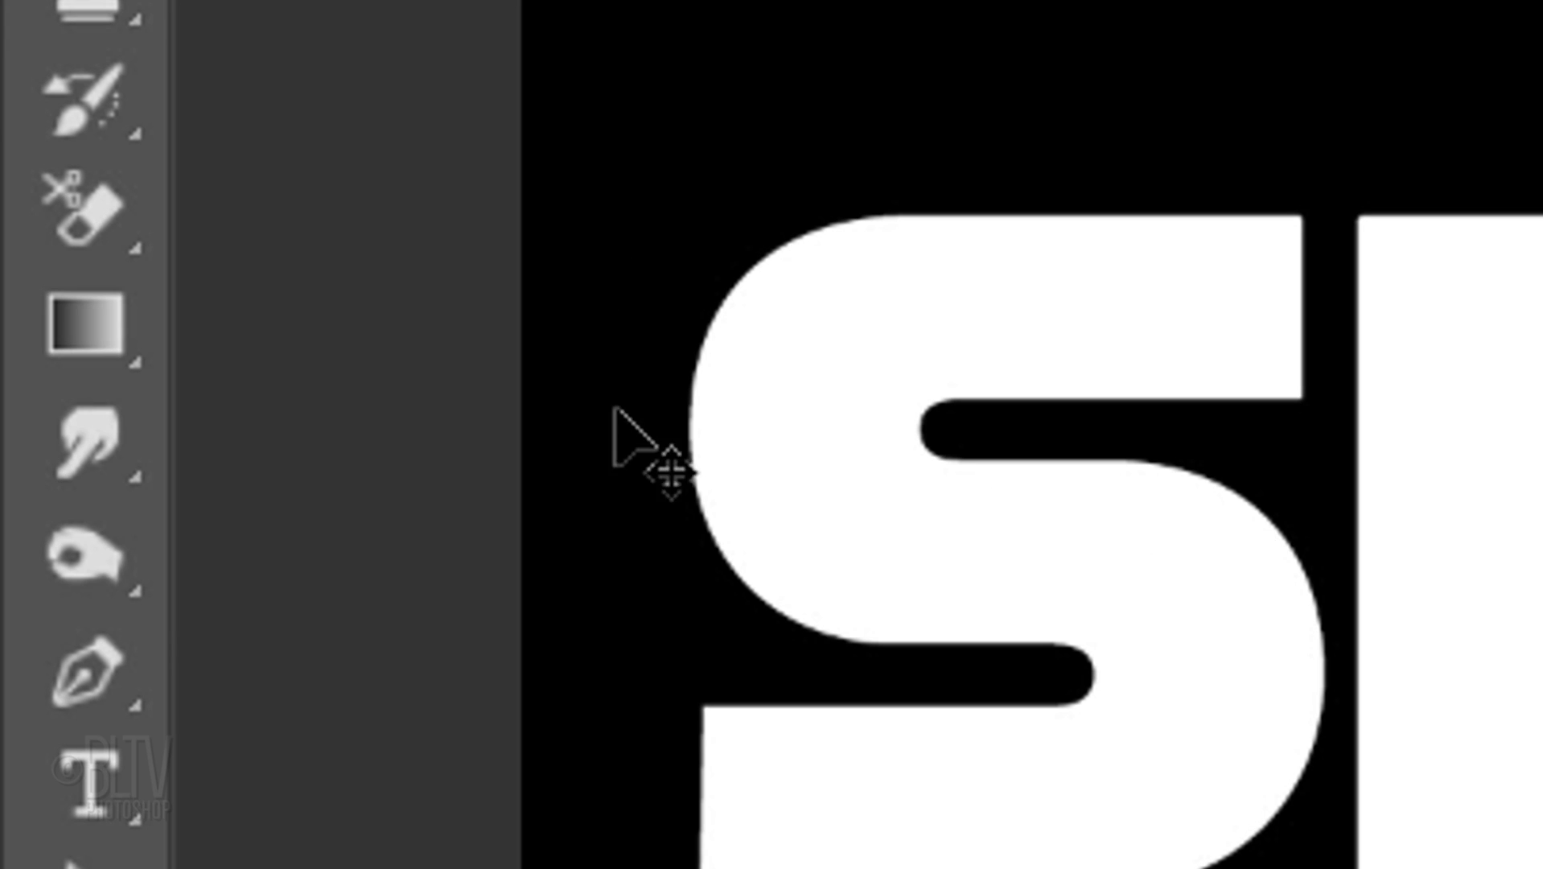
{"action": "right_click", "coordinate": [92, 338]}
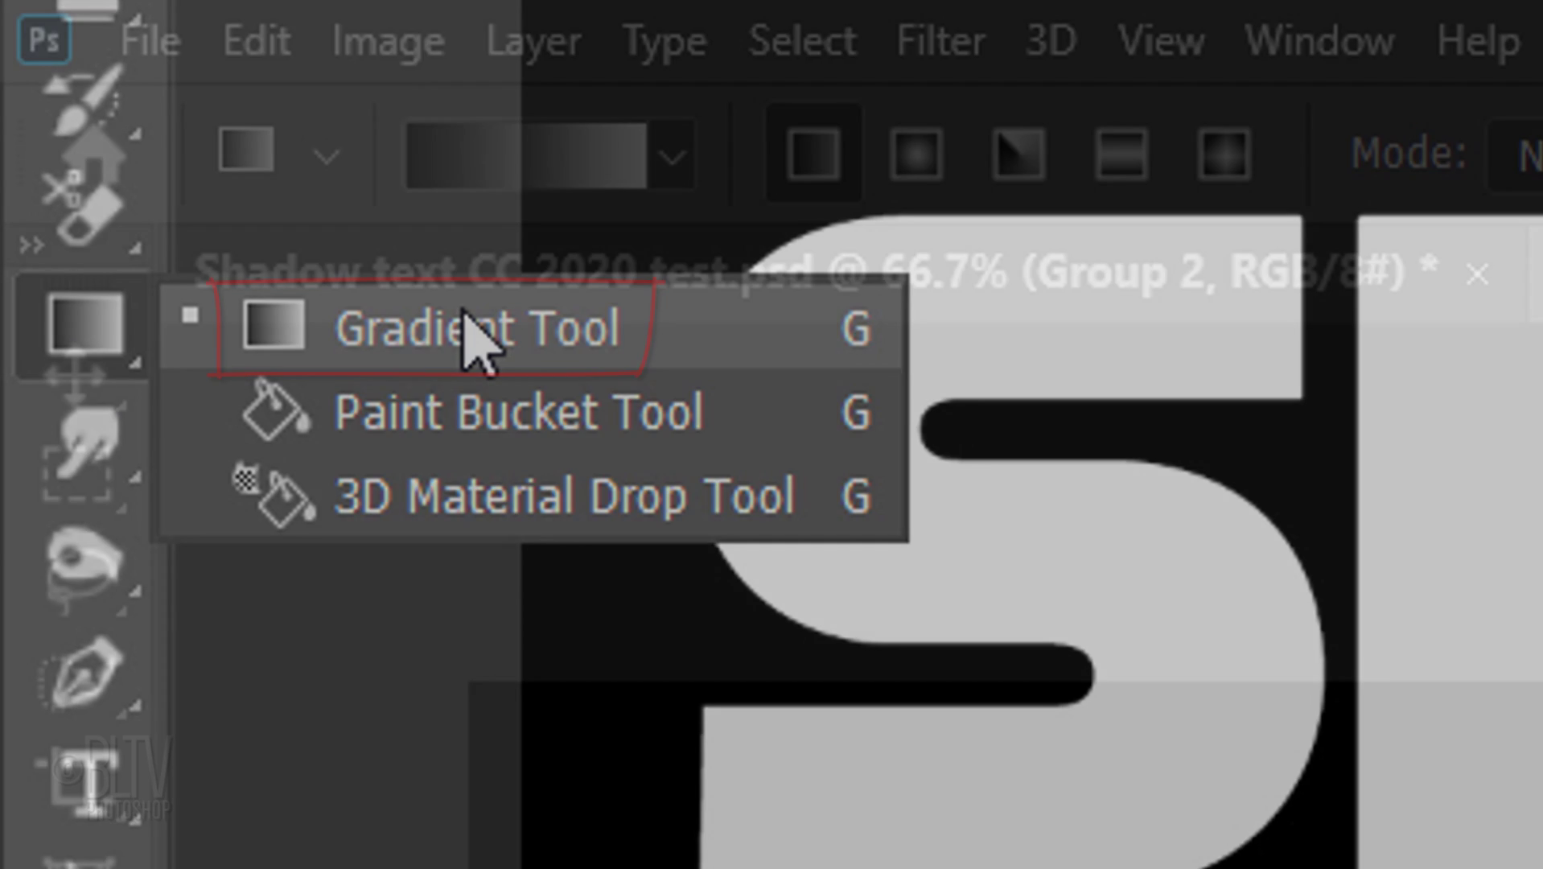
{"action": "left_click", "coordinate": [475, 329]}
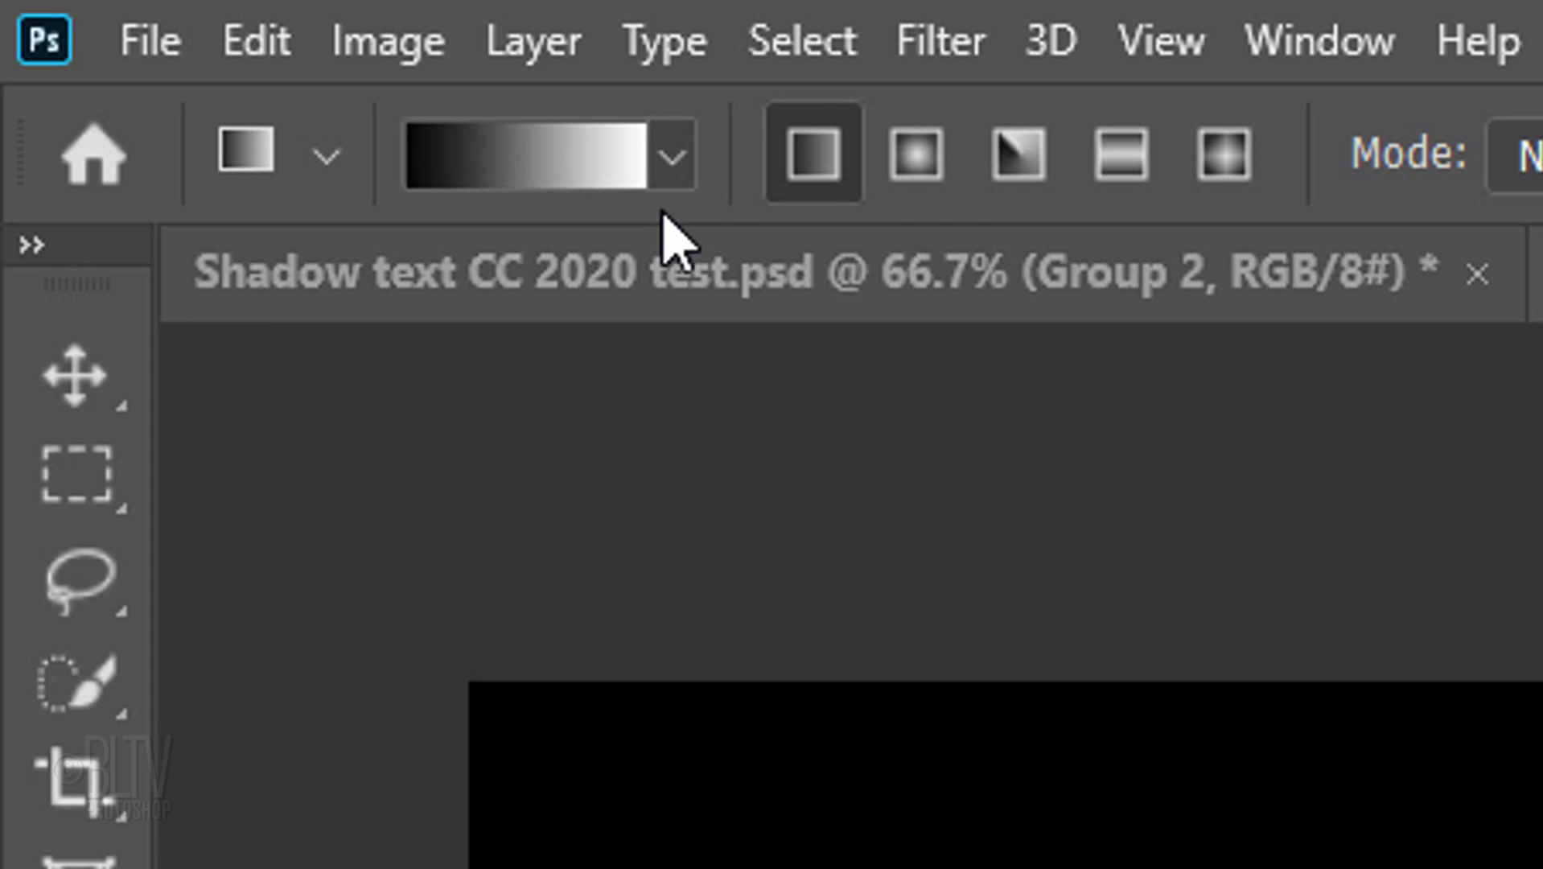
{"action": "left_click", "coordinate": [673, 158]}
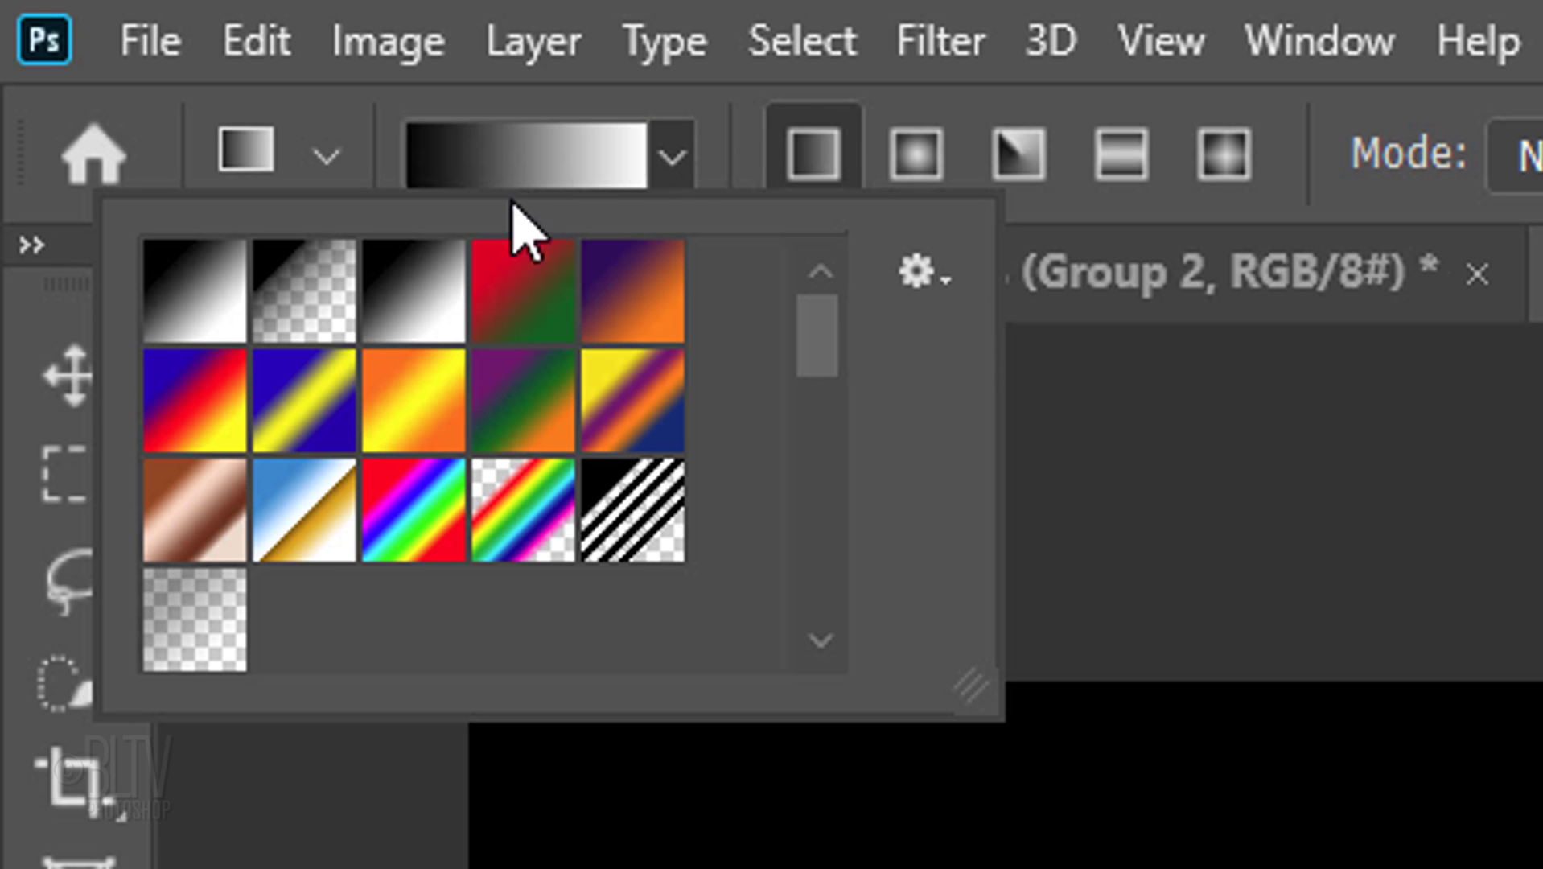
{"action": "left_click", "coordinate": [417, 291]}
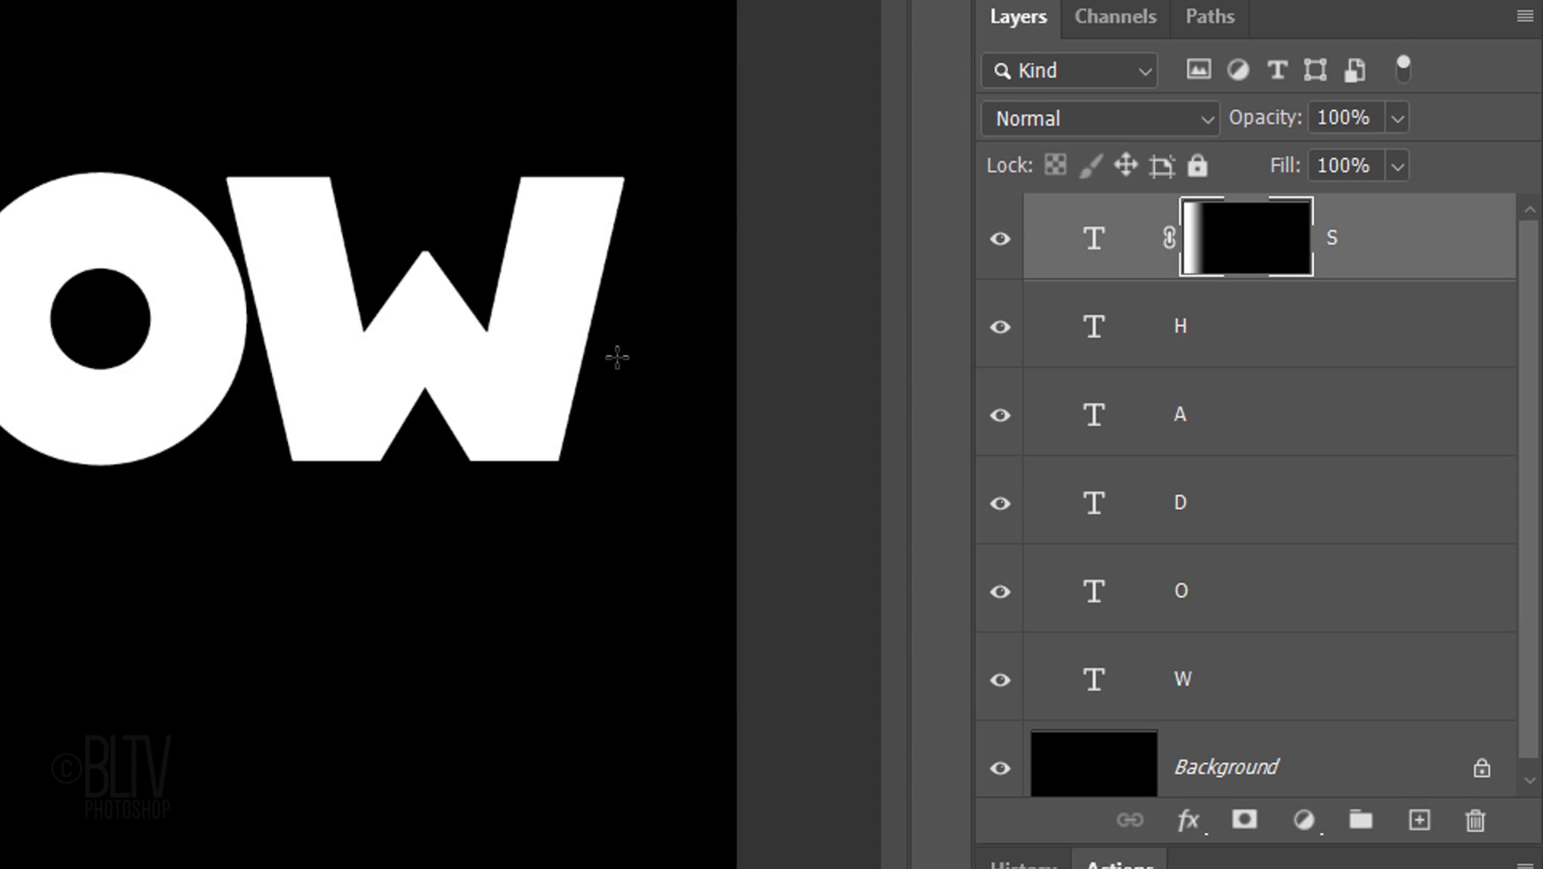
{"action": "left_click", "coordinate": [1269, 344]}
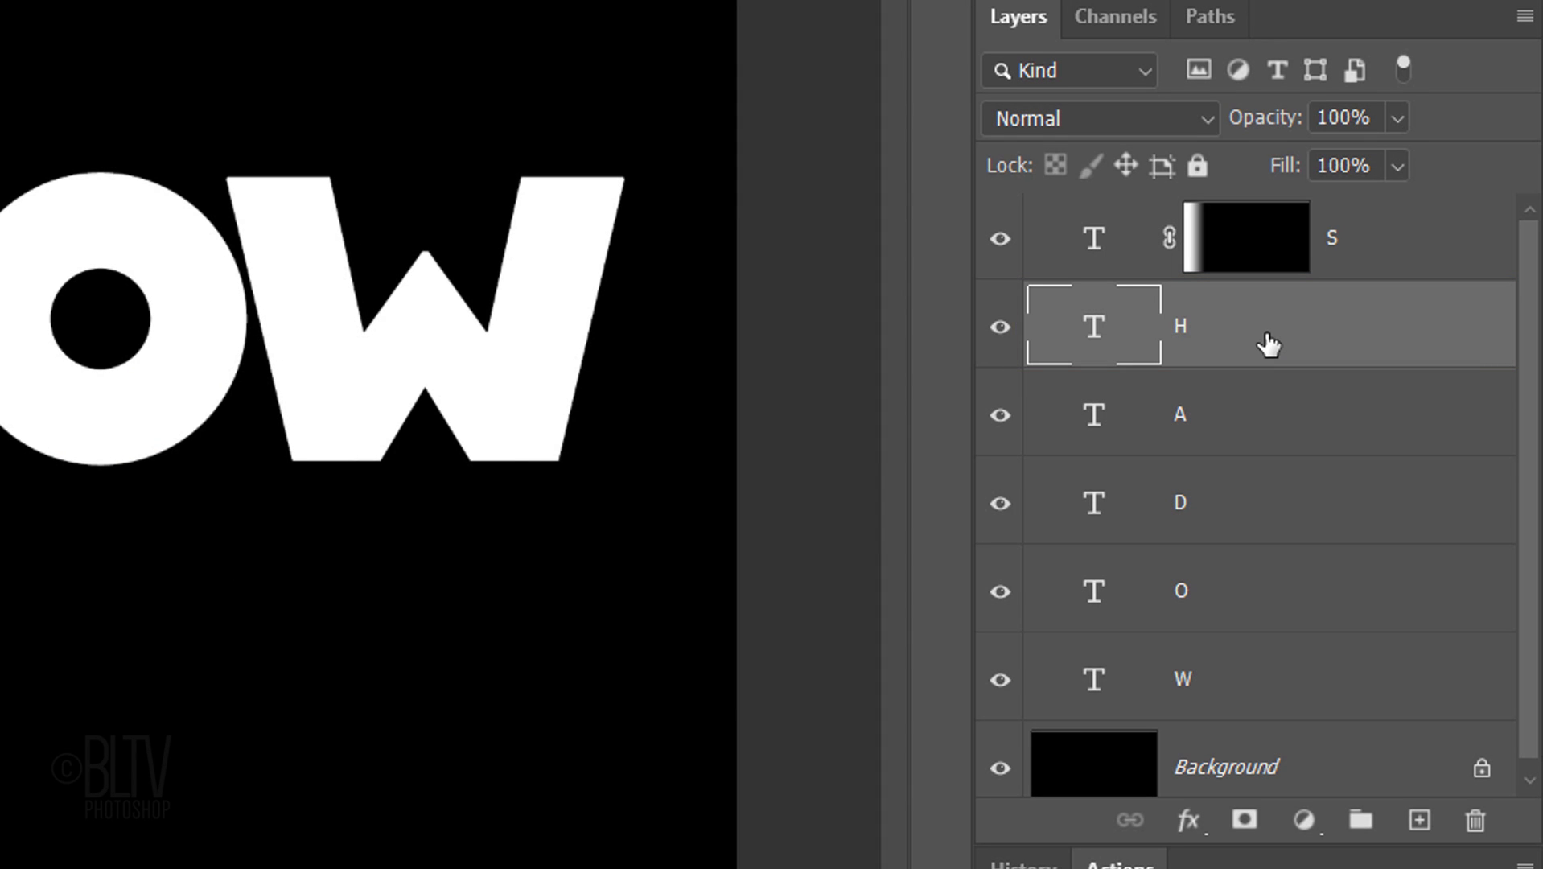
{"action": "left_click", "coordinate": [1247, 825]}
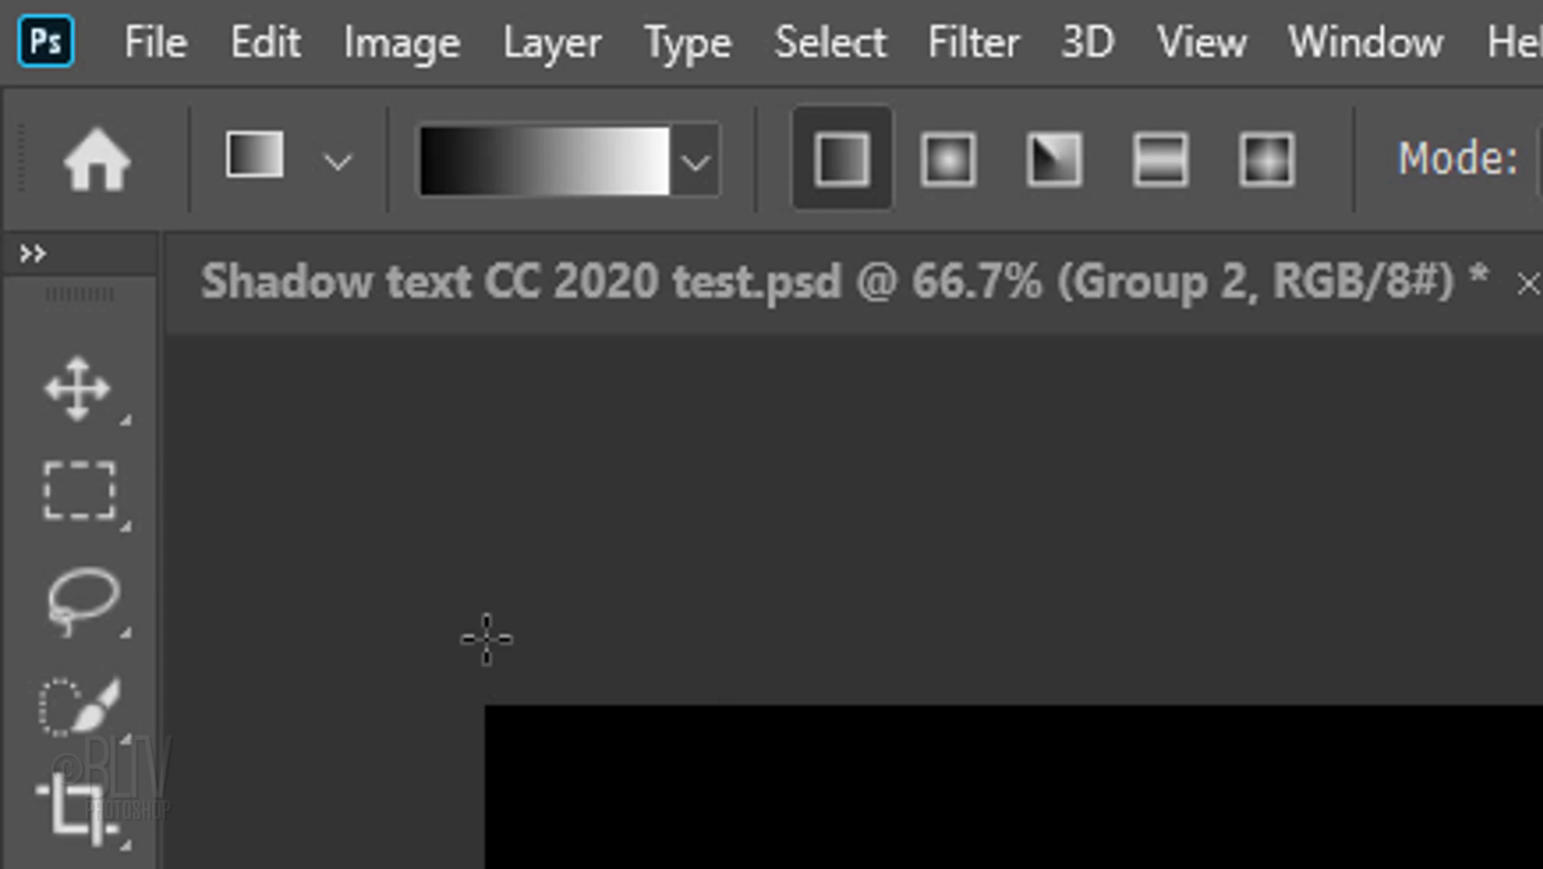
- With the Move tool and Auto-Select off, select the letter layers S through W
{"action": "left_click", "coordinate": [76, 390]}
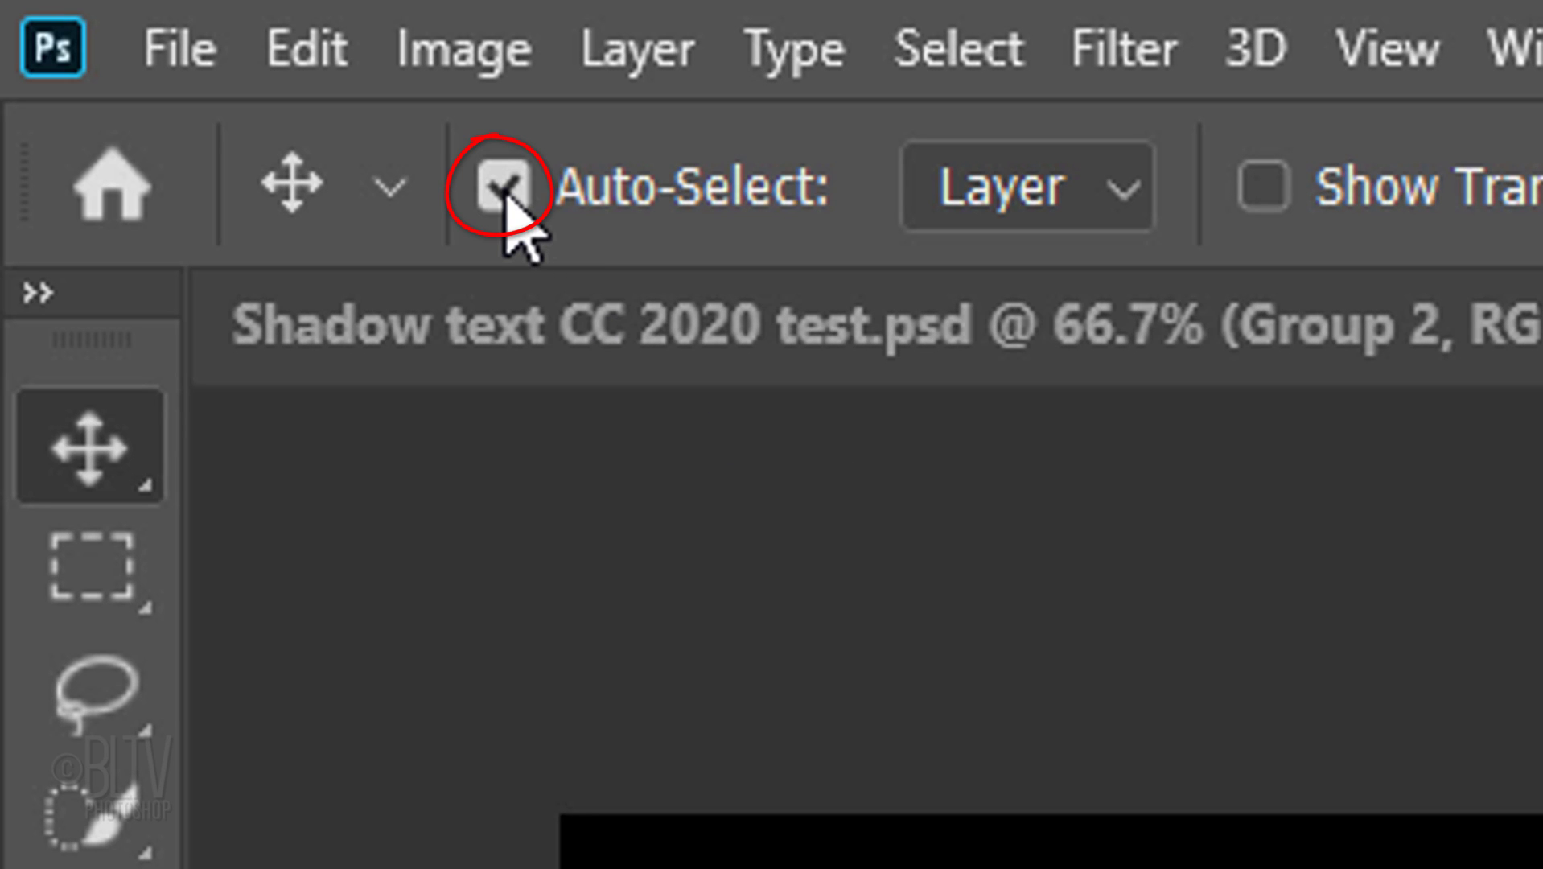
{"action": "left_click", "coordinate": [505, 193]}
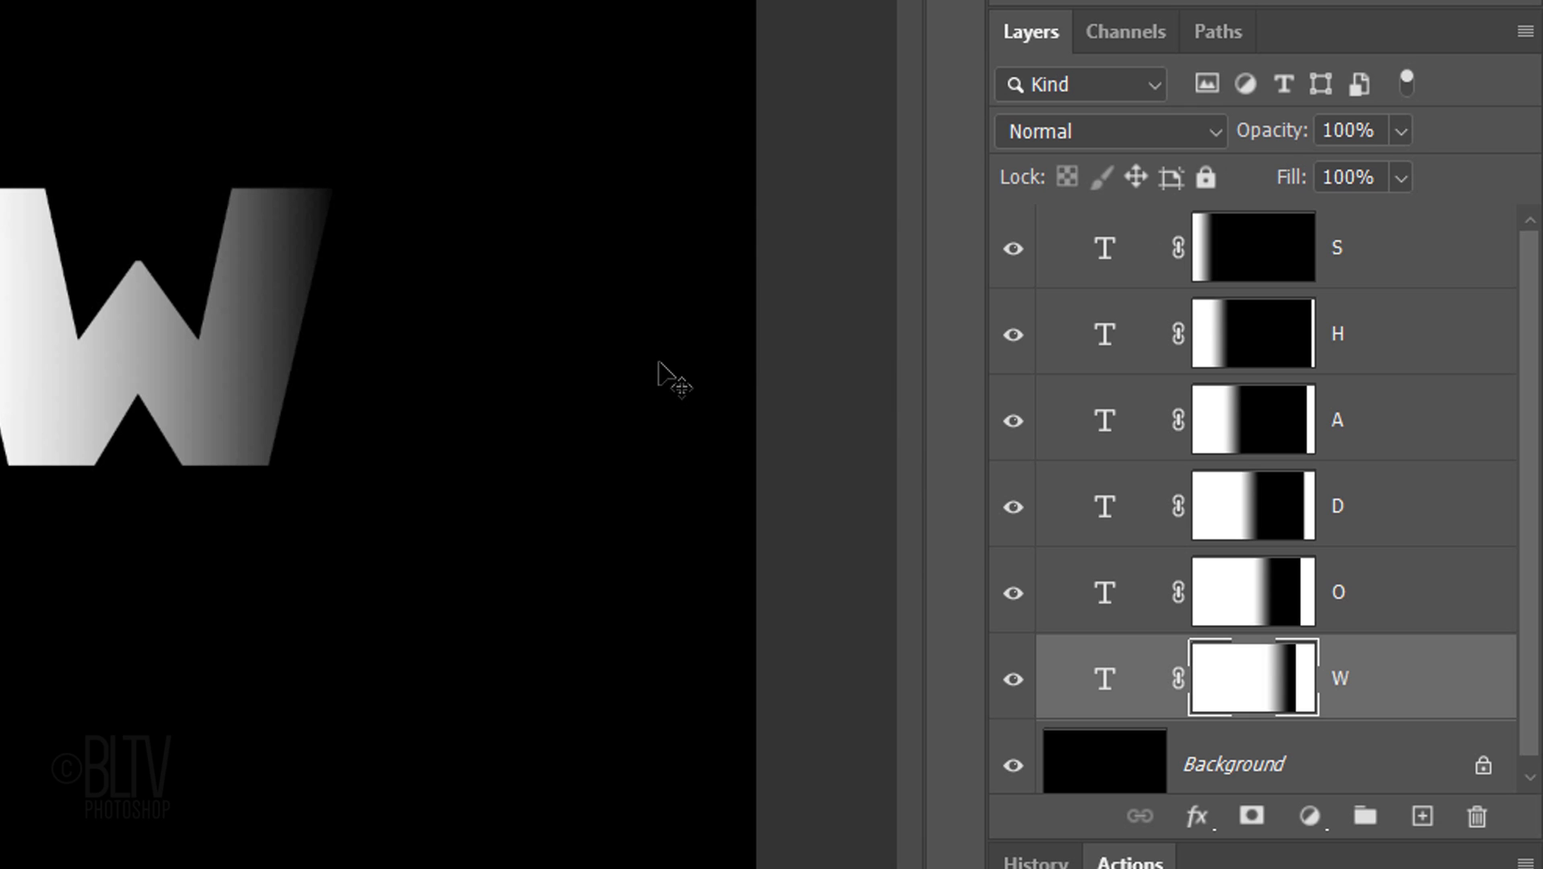
{"action": "left_click", "coordinate": [1389, 261], "text": "shift"}
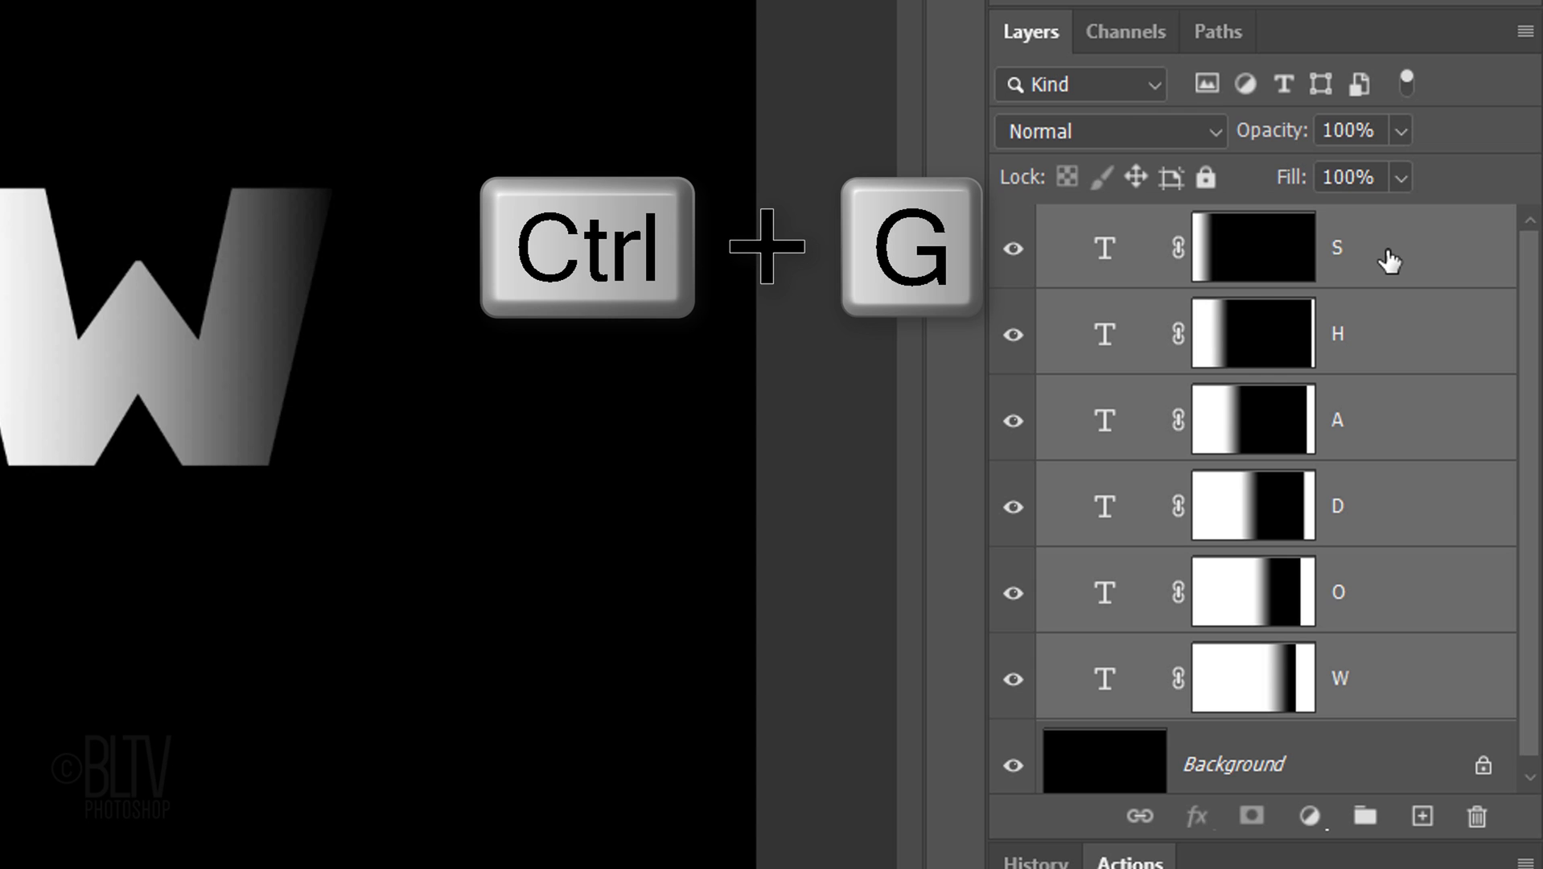
- Group the six selected letter layers into Group 1 and free-transform the word
{"action": "key", "text": "ctrl+g"}
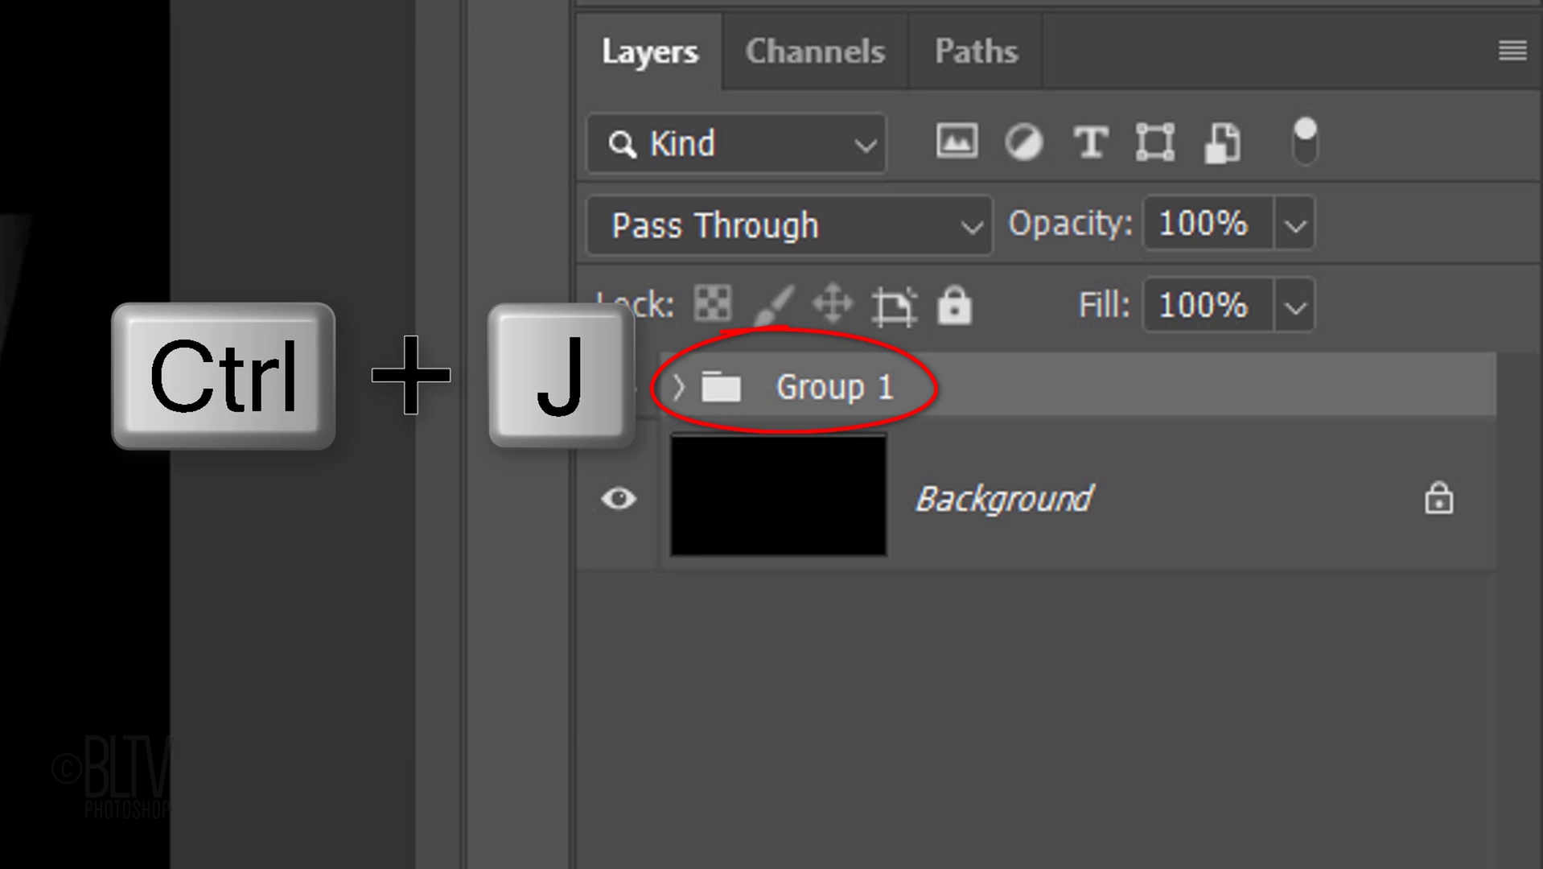
- Duplicate Group 1 and rename the original group 'Reflection'
{"action": "key", "text": "ctrl+j"}
{"action": "double_click", "coordinate": [829, 460]}
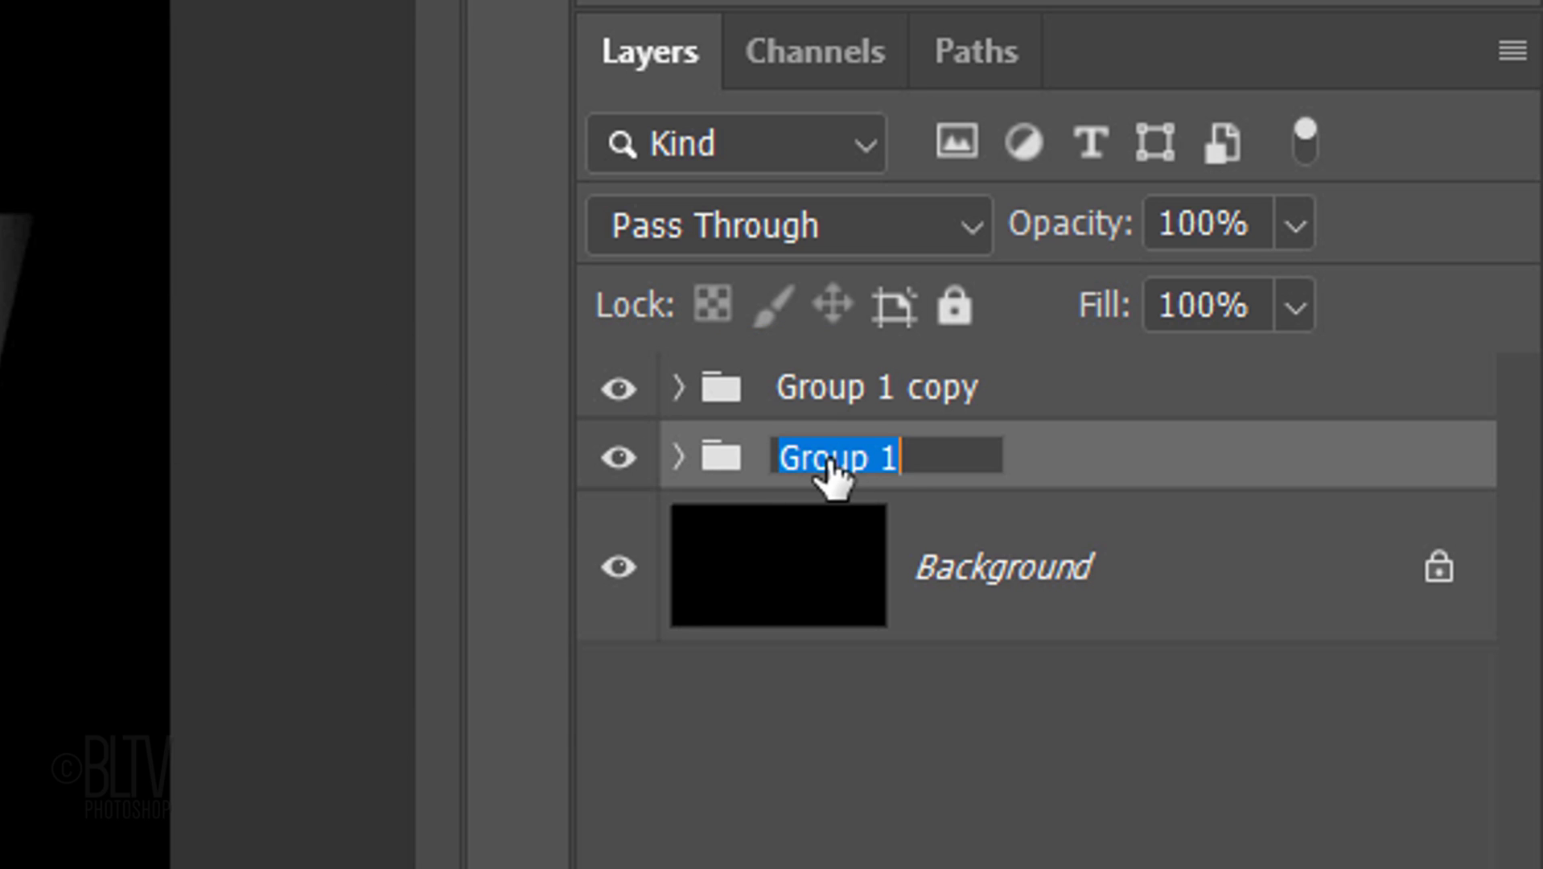
{"action": "type", "text": "Reflection"}
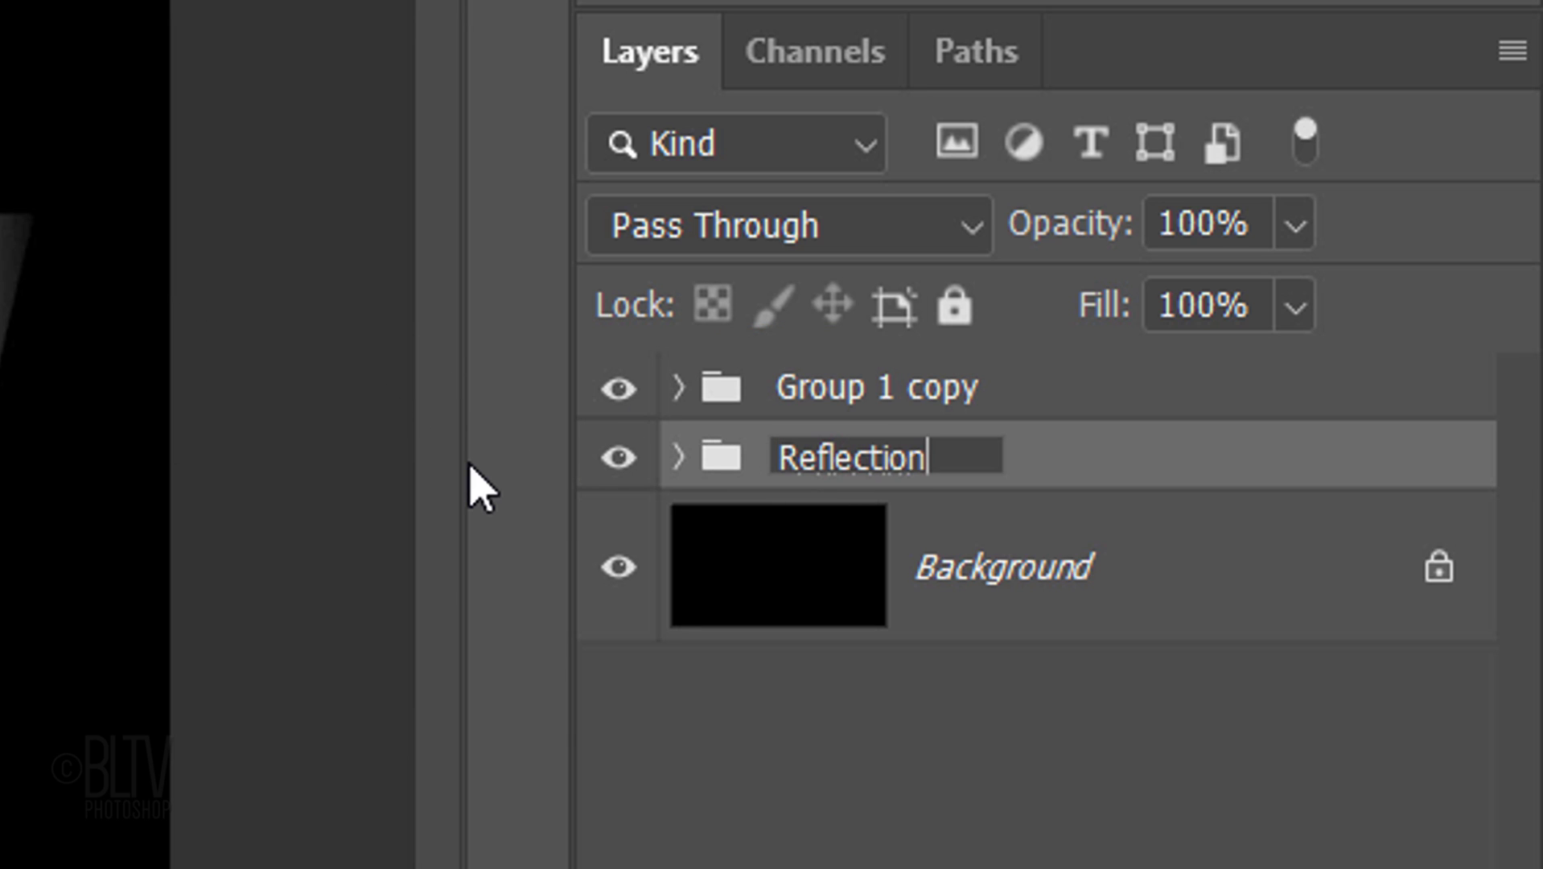
{"action": "key", "text": "Return"}
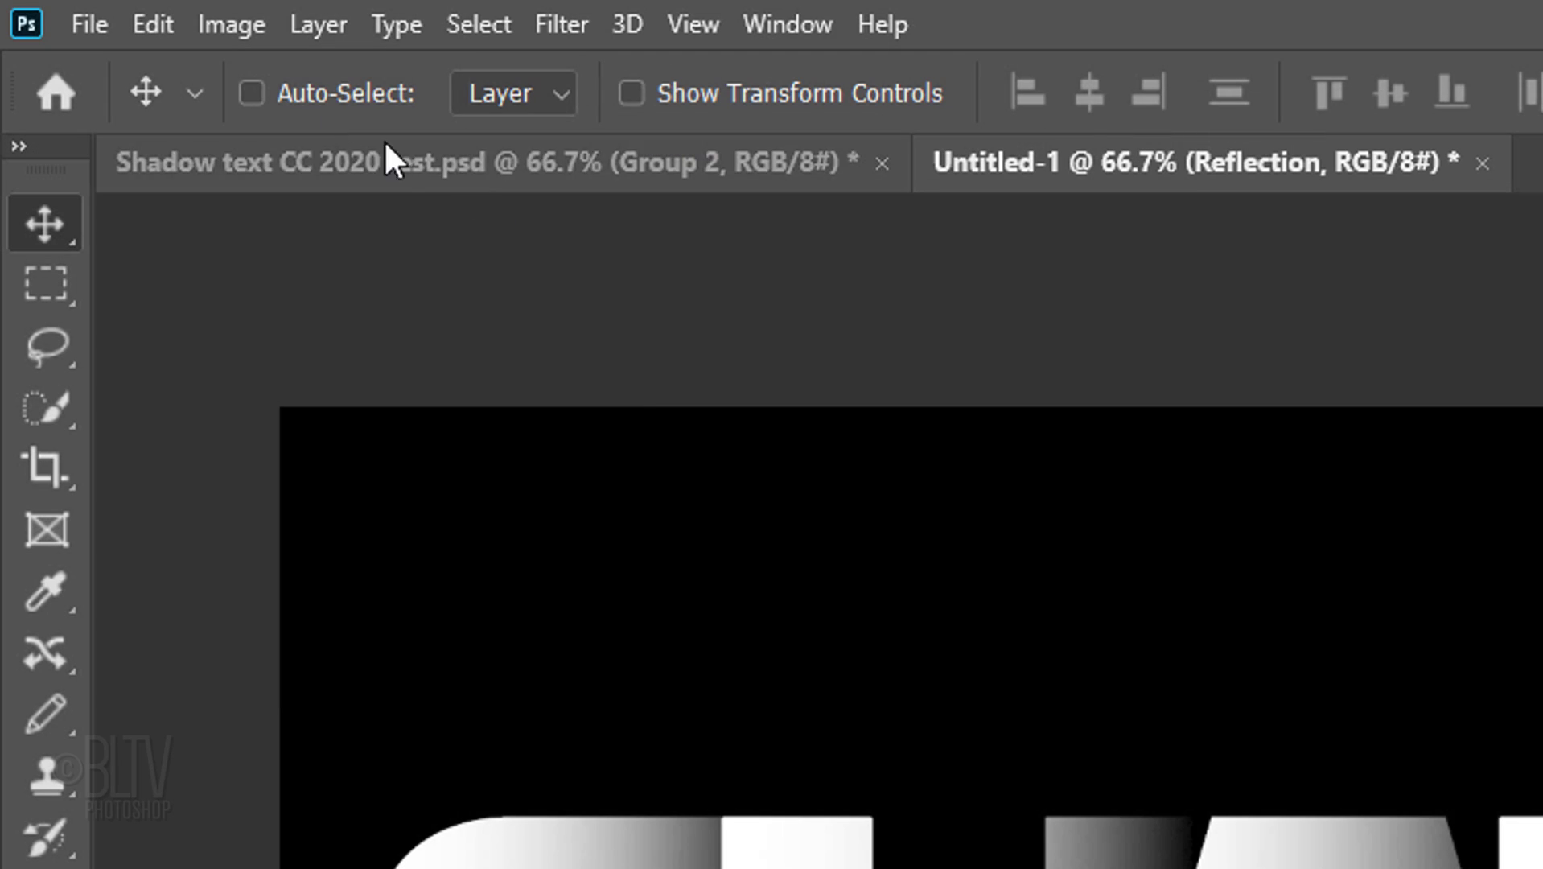
- Flip the Reflection group vertically with Edit > Transform > Flip Vertical
{"action": "left_click", "coordinate": [149, 24]}
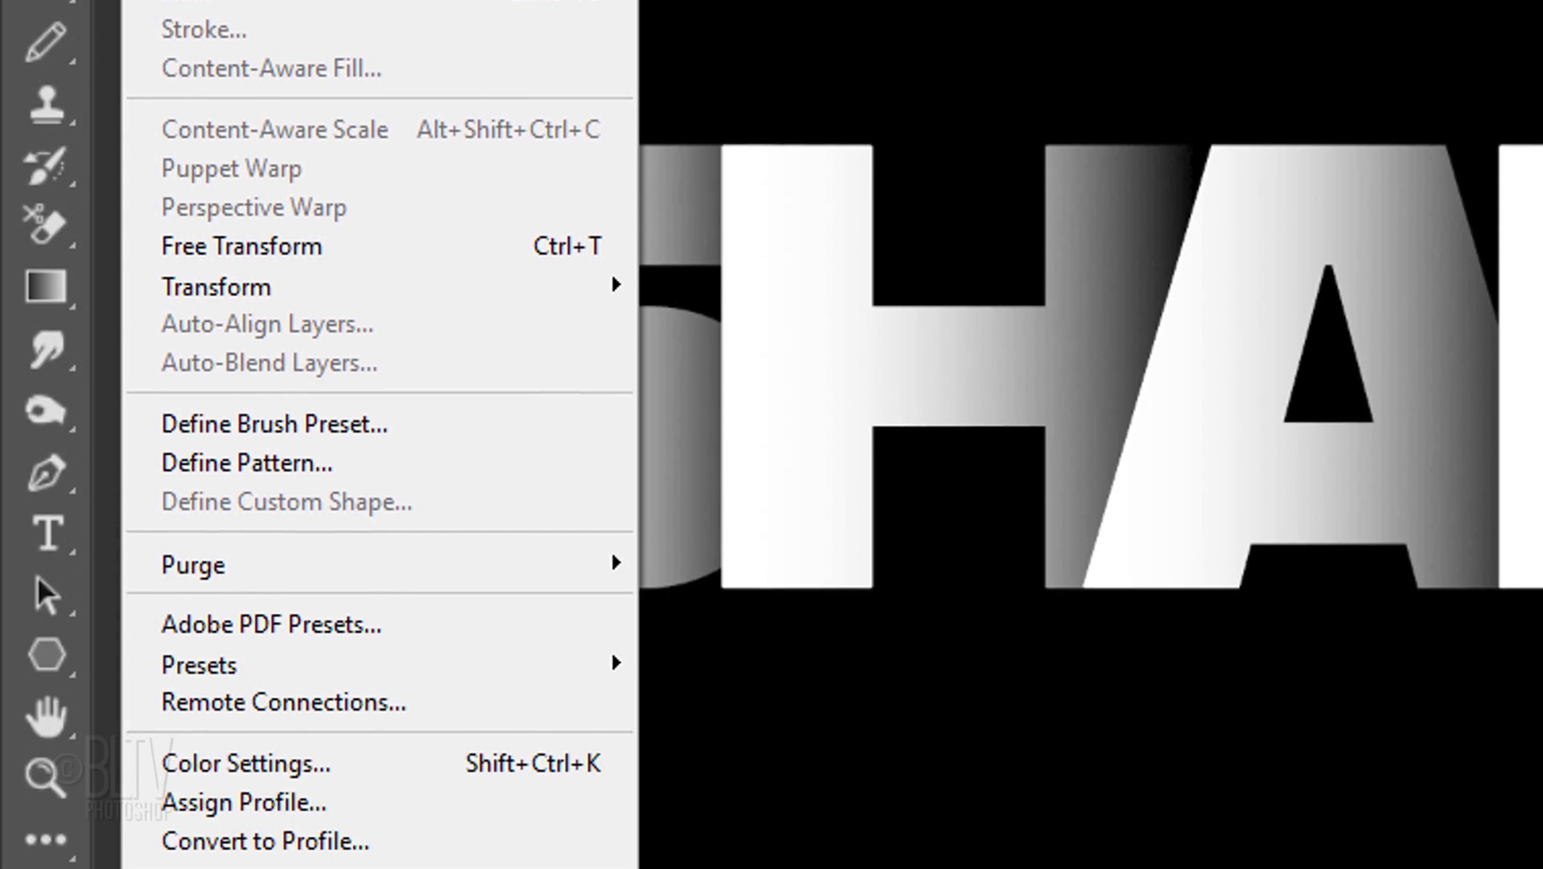
{"action": "mouse_move", "coordinate": [207, 653]}
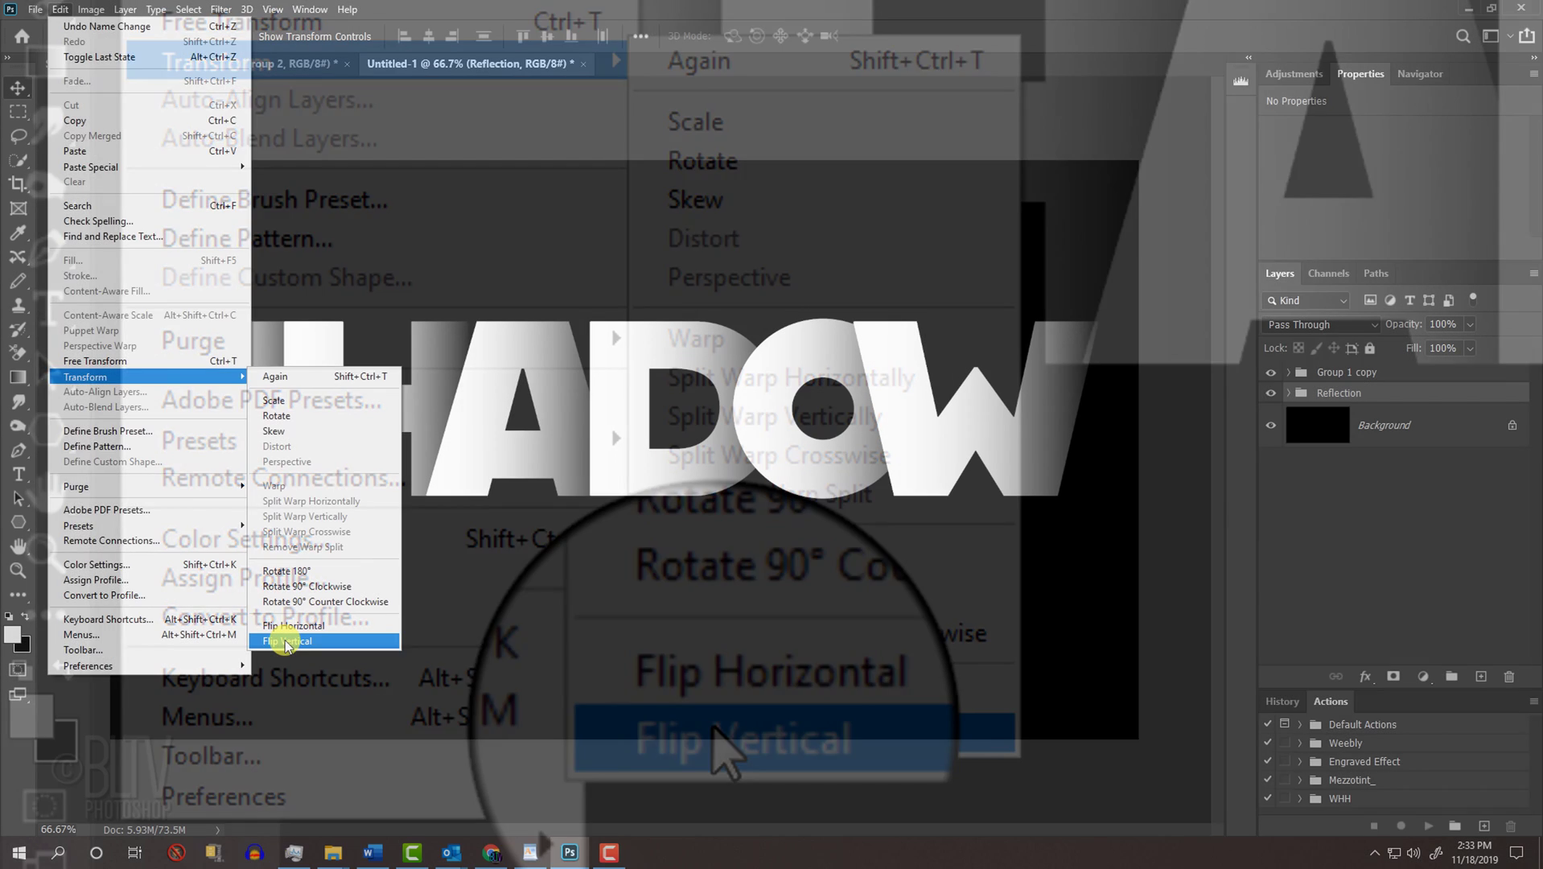
{"action": "left_click", "coordinate": [715, 731]}
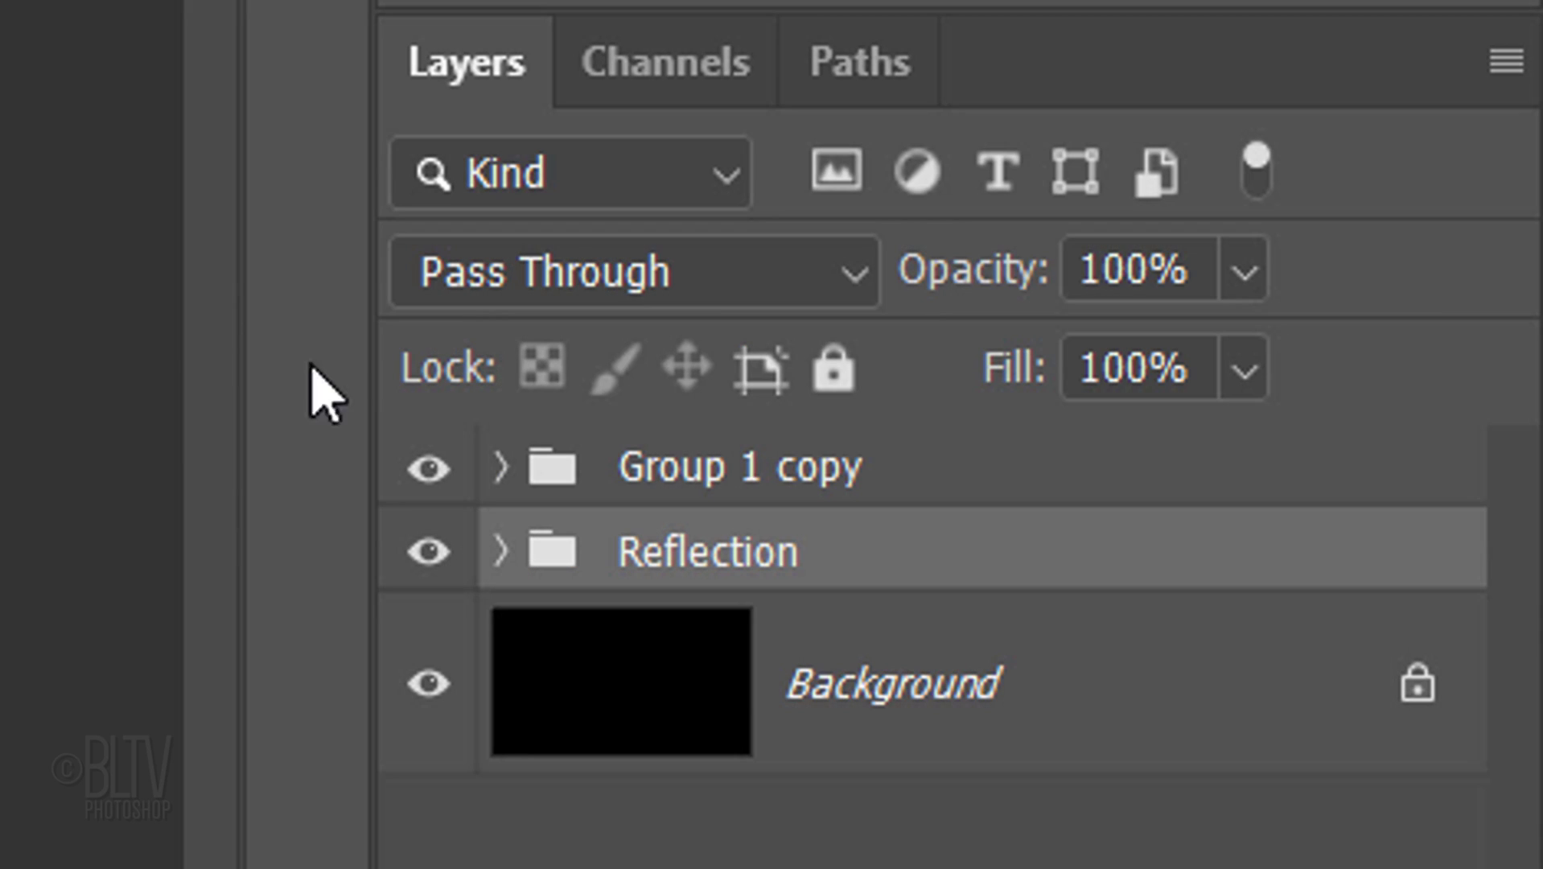
- Set the Reflection group's opacity to 25% and add a layer mask to it
{"action": "left_click", "coordinate": [1135, 269]}
{"action": "type", "text": "25"}
{"action": "key", "text": "Return"}
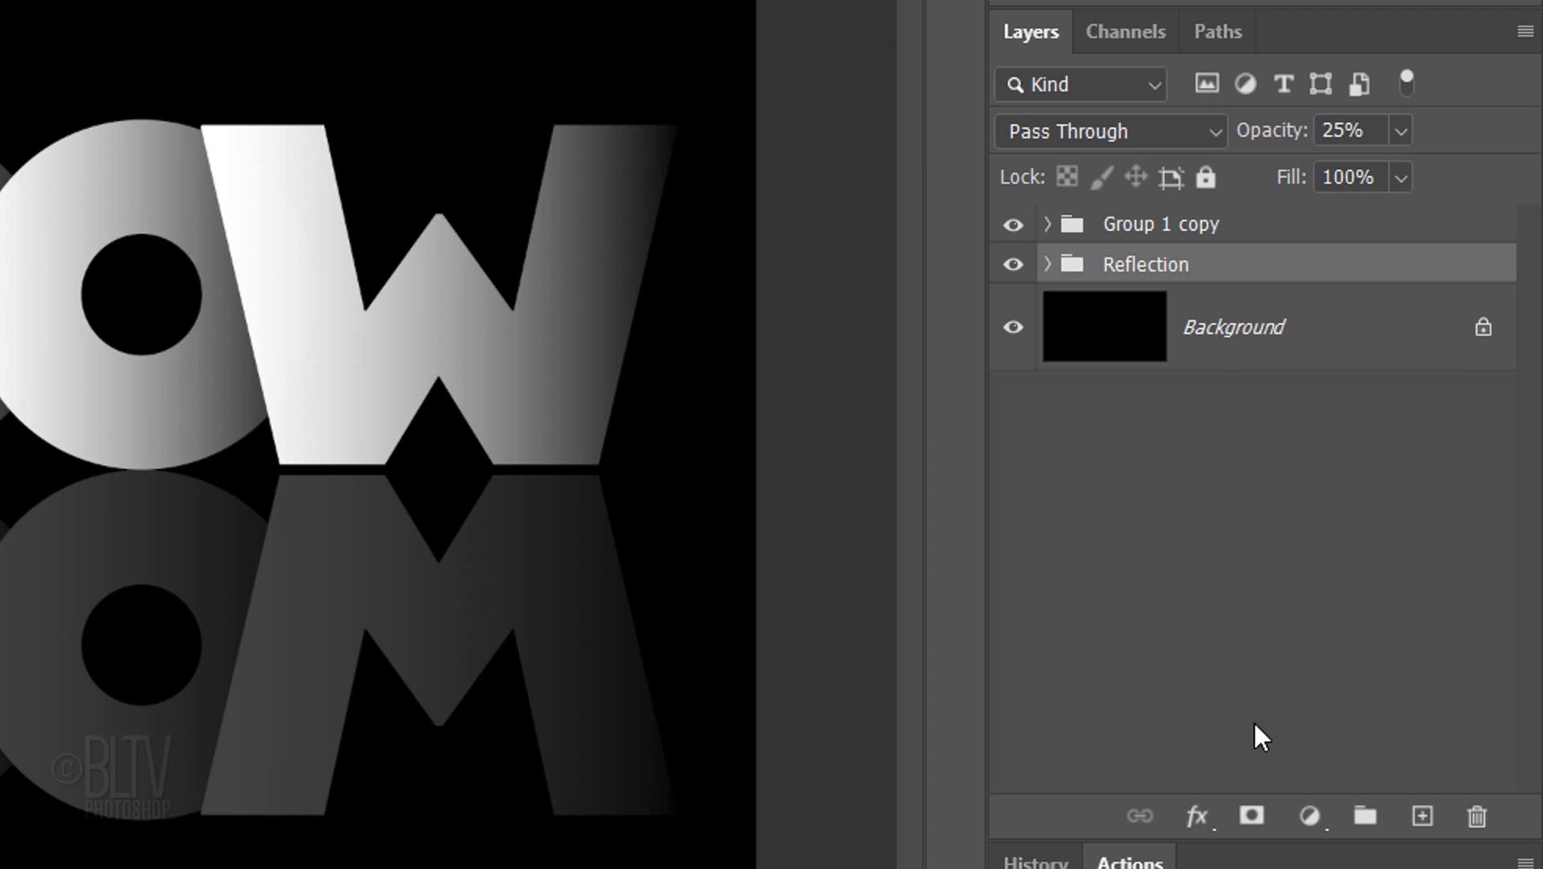
{"action": "left_click", "coordinate": [1249, 819]}
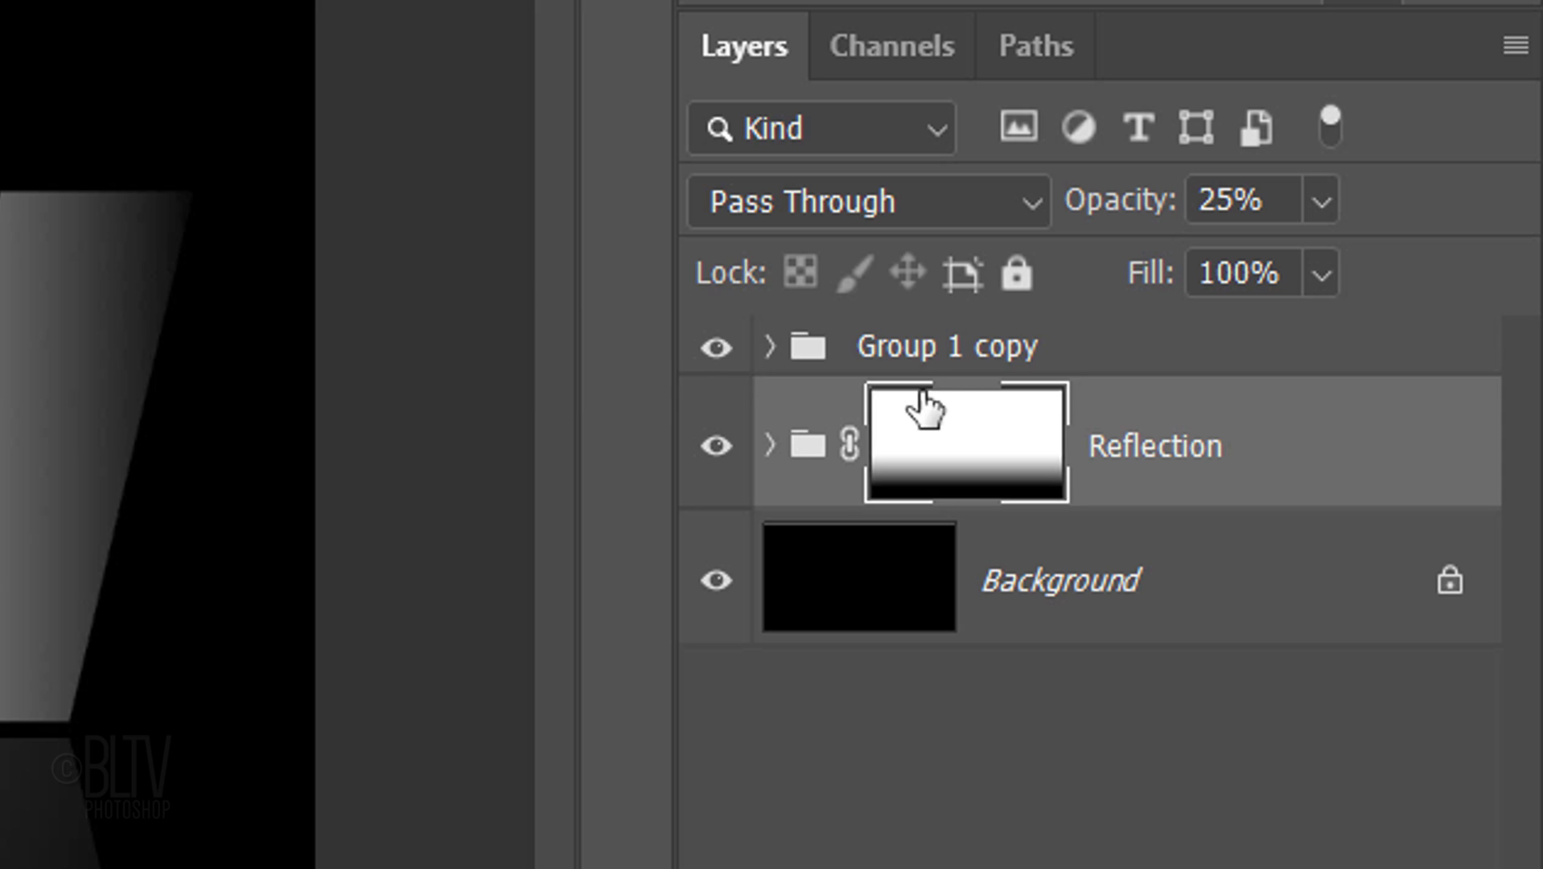
- Select Group 1 copy and Reflection together and align their horizontal centres
{"action": "left_click", "coordinate": [971, 347], "text": "shift"}
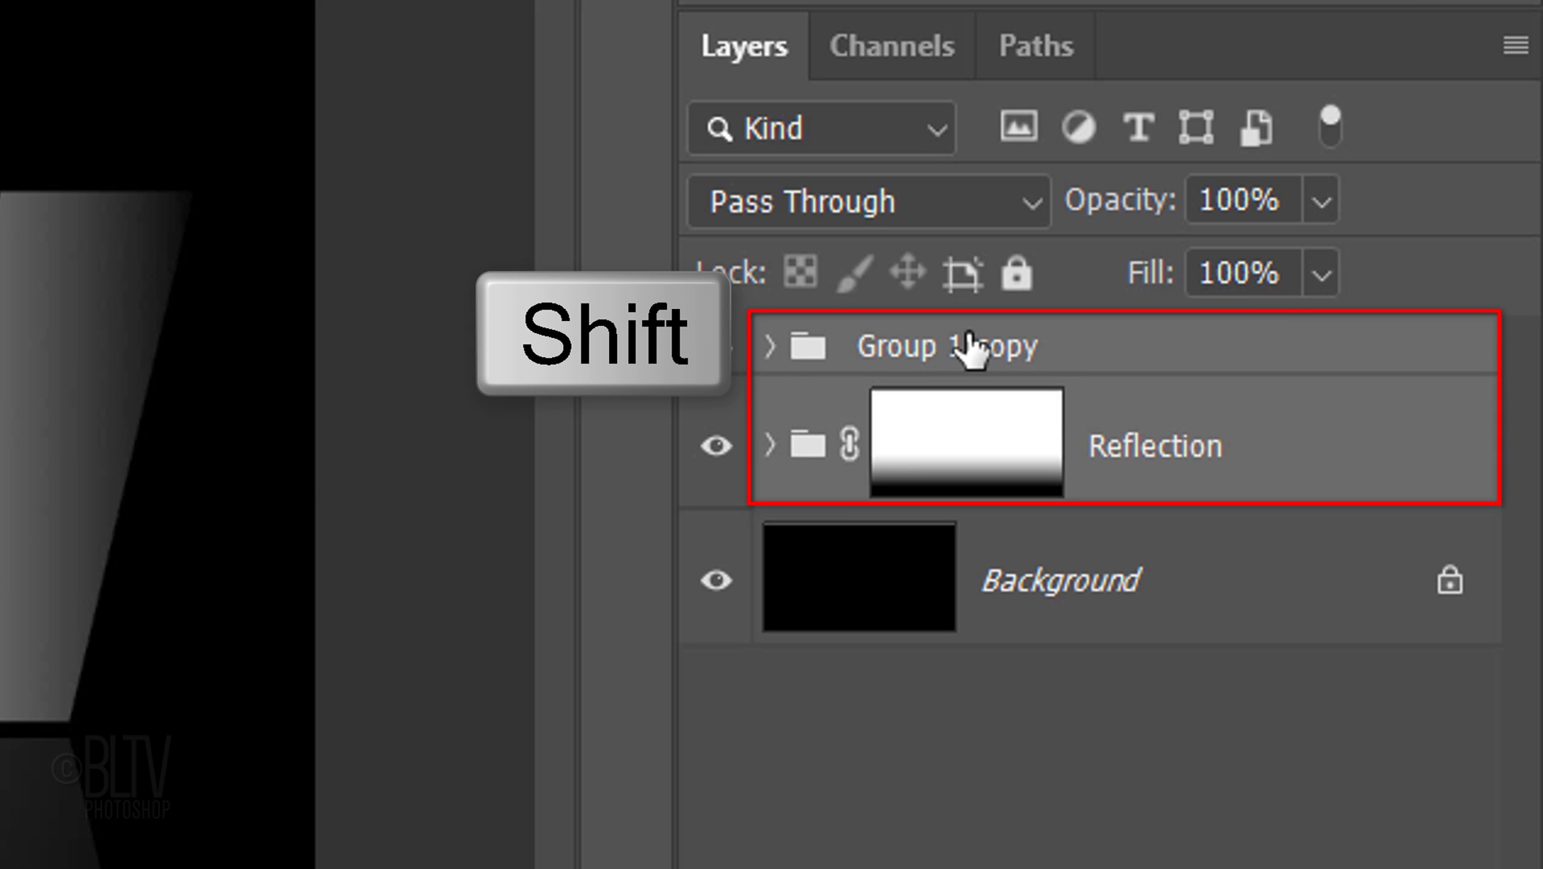